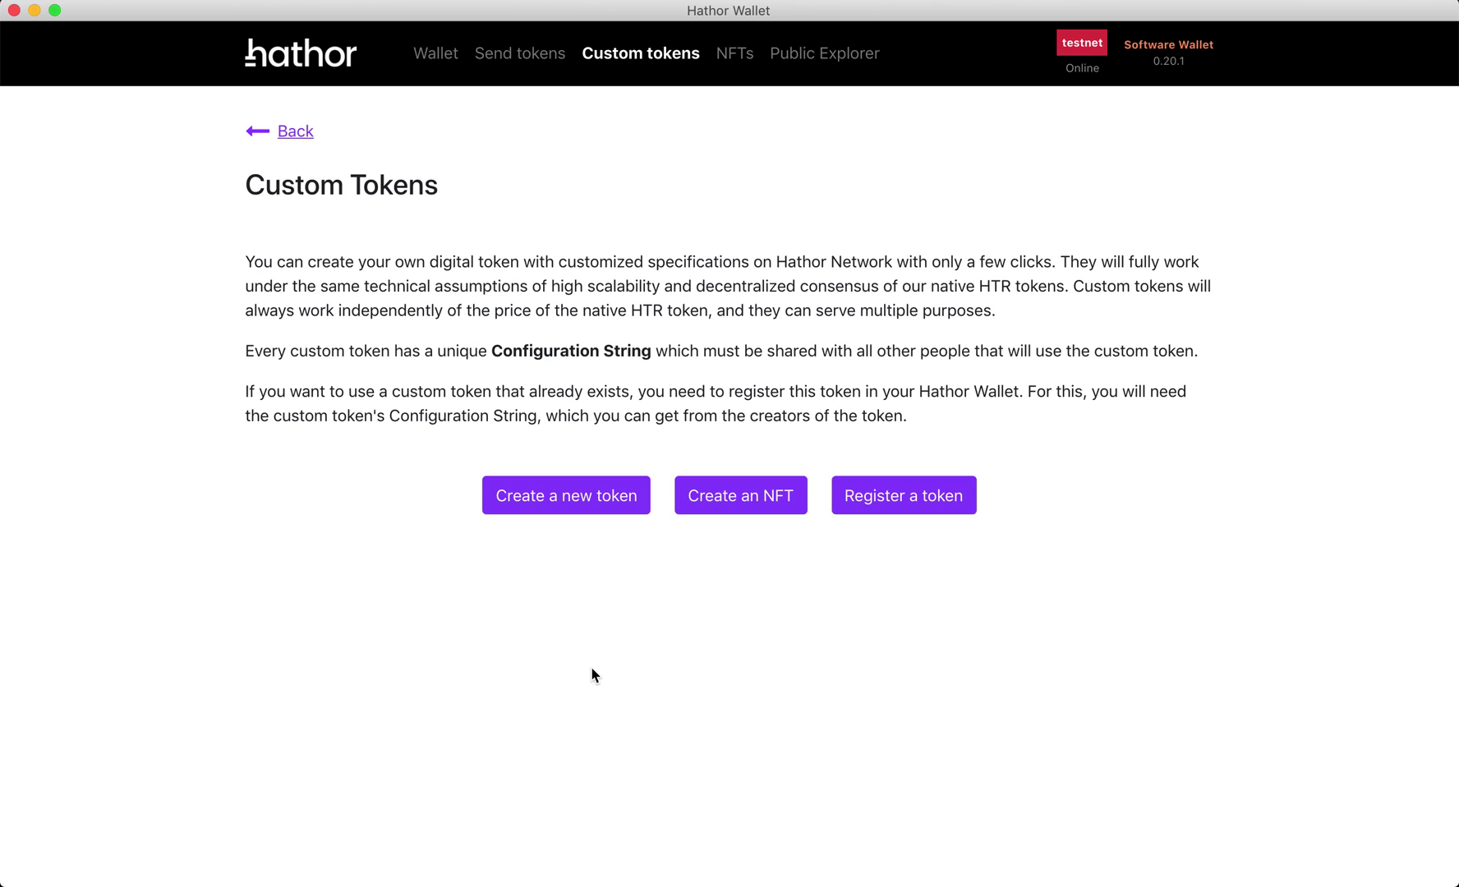
- Switch from Hathor Wallet to the browser showing Pinata's pin manager
key(super+Tab)
key(super+Tab)
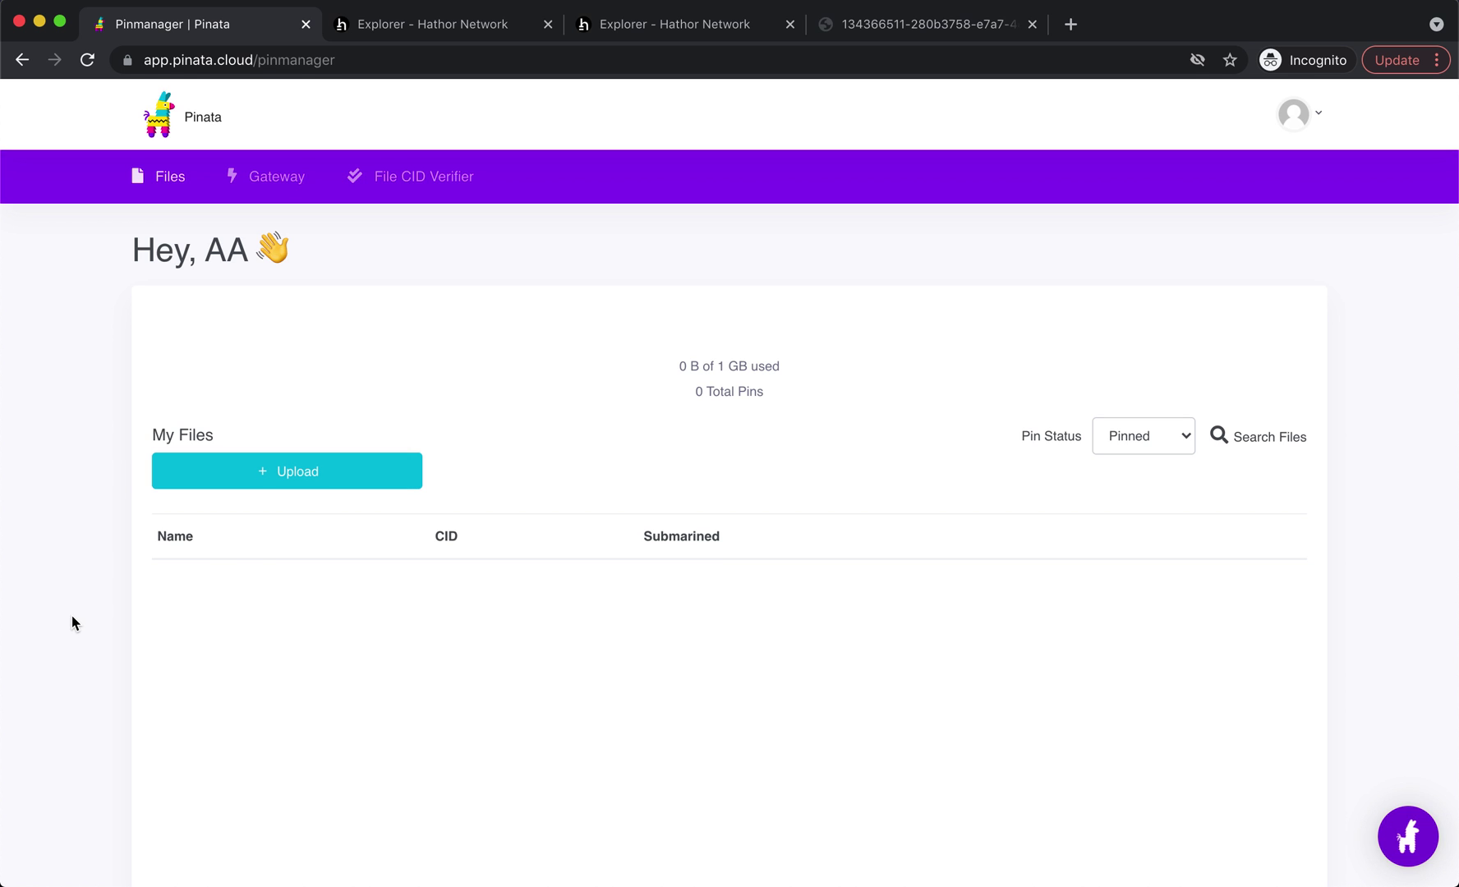
- Upload obiyankenobi_nft.png to Pinata as a single file pinned on IPFS
click(320, 479)
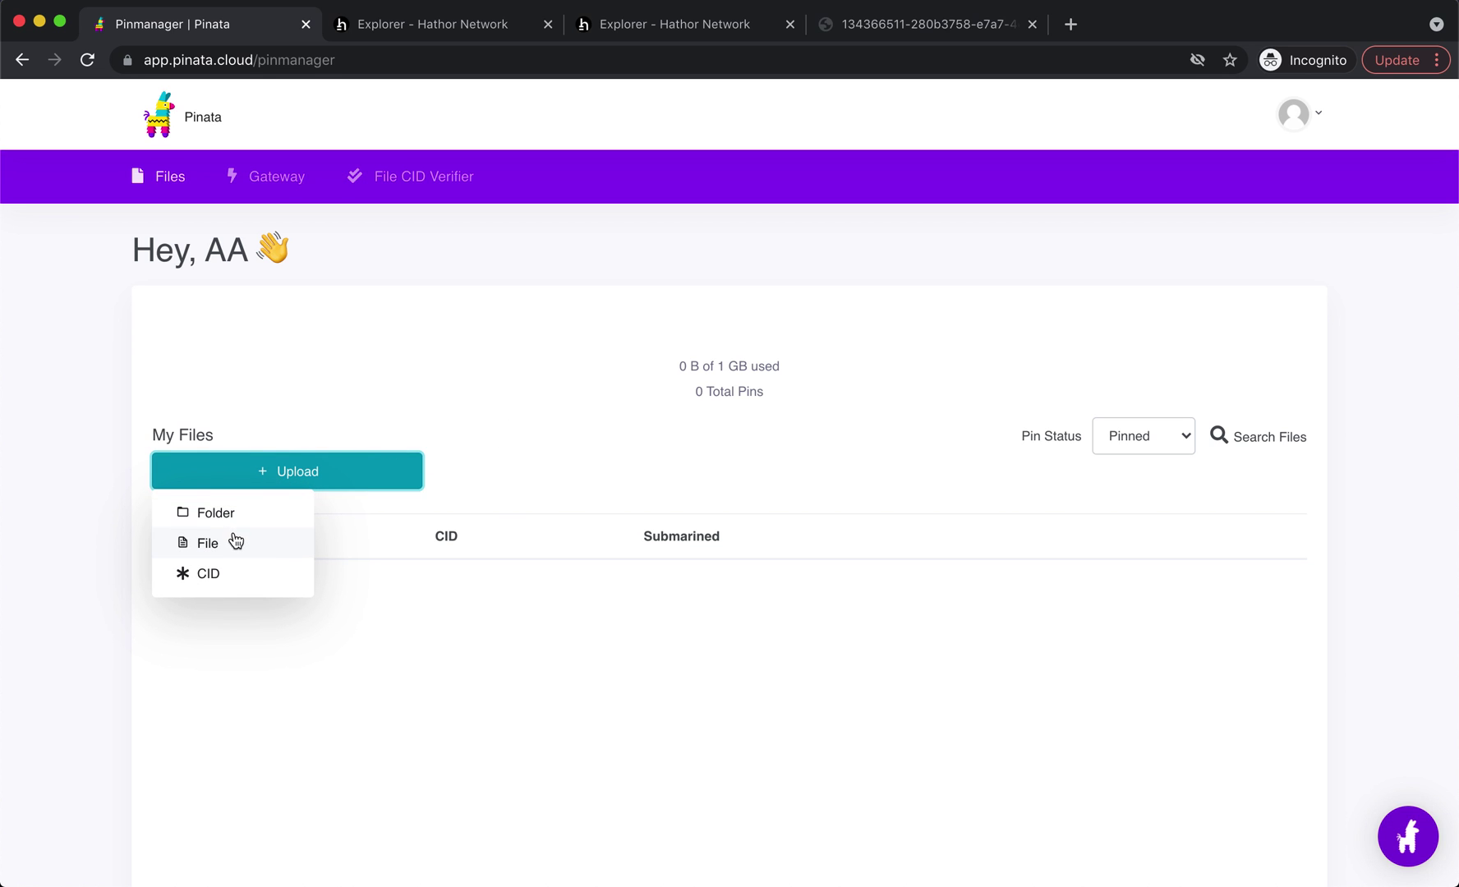
click(235, 542)
click(723, 598)
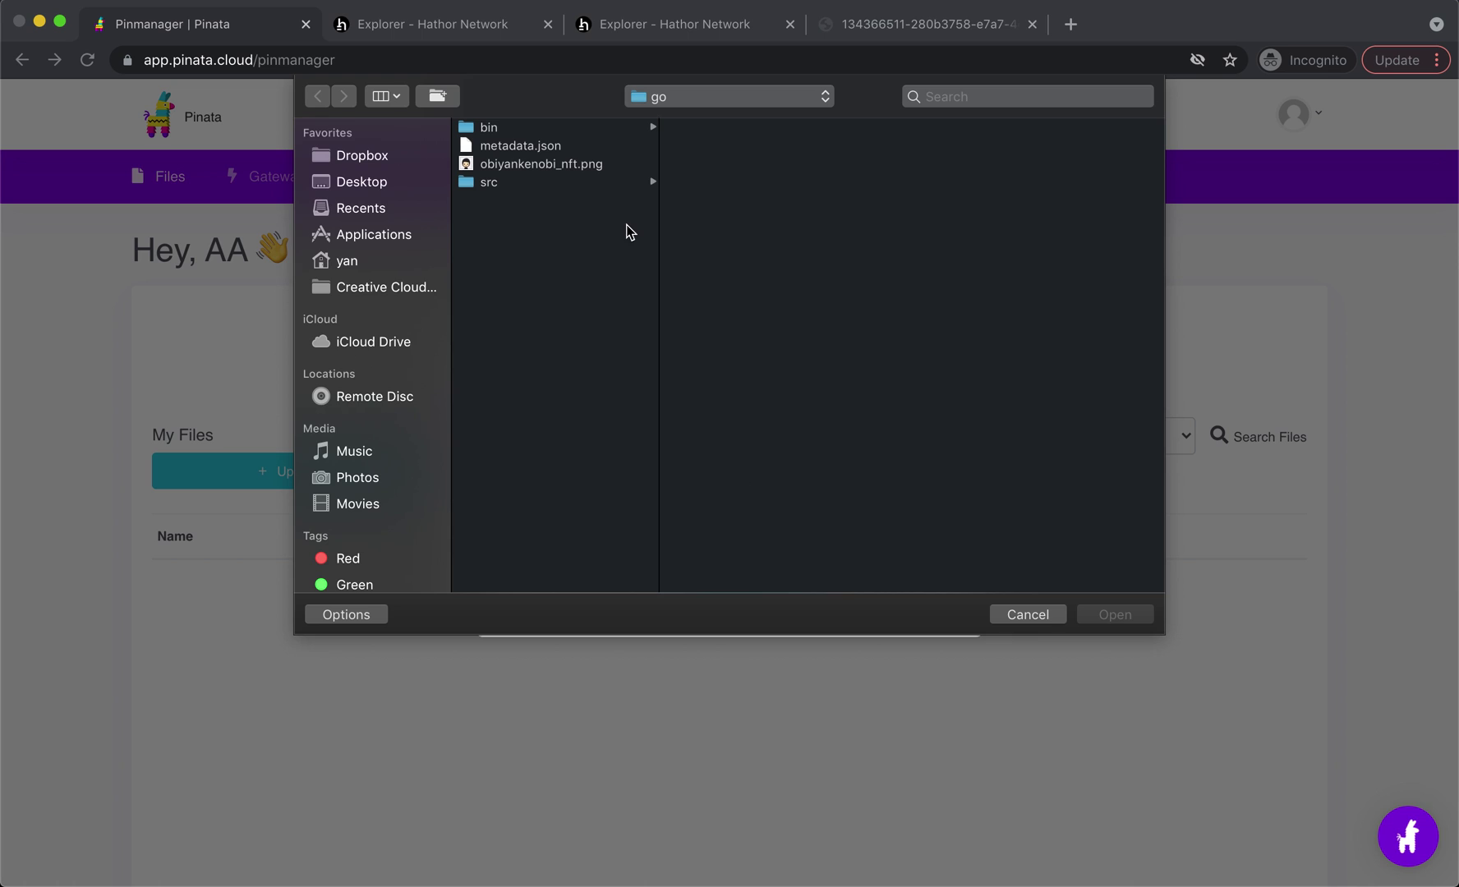
click(586, 164)
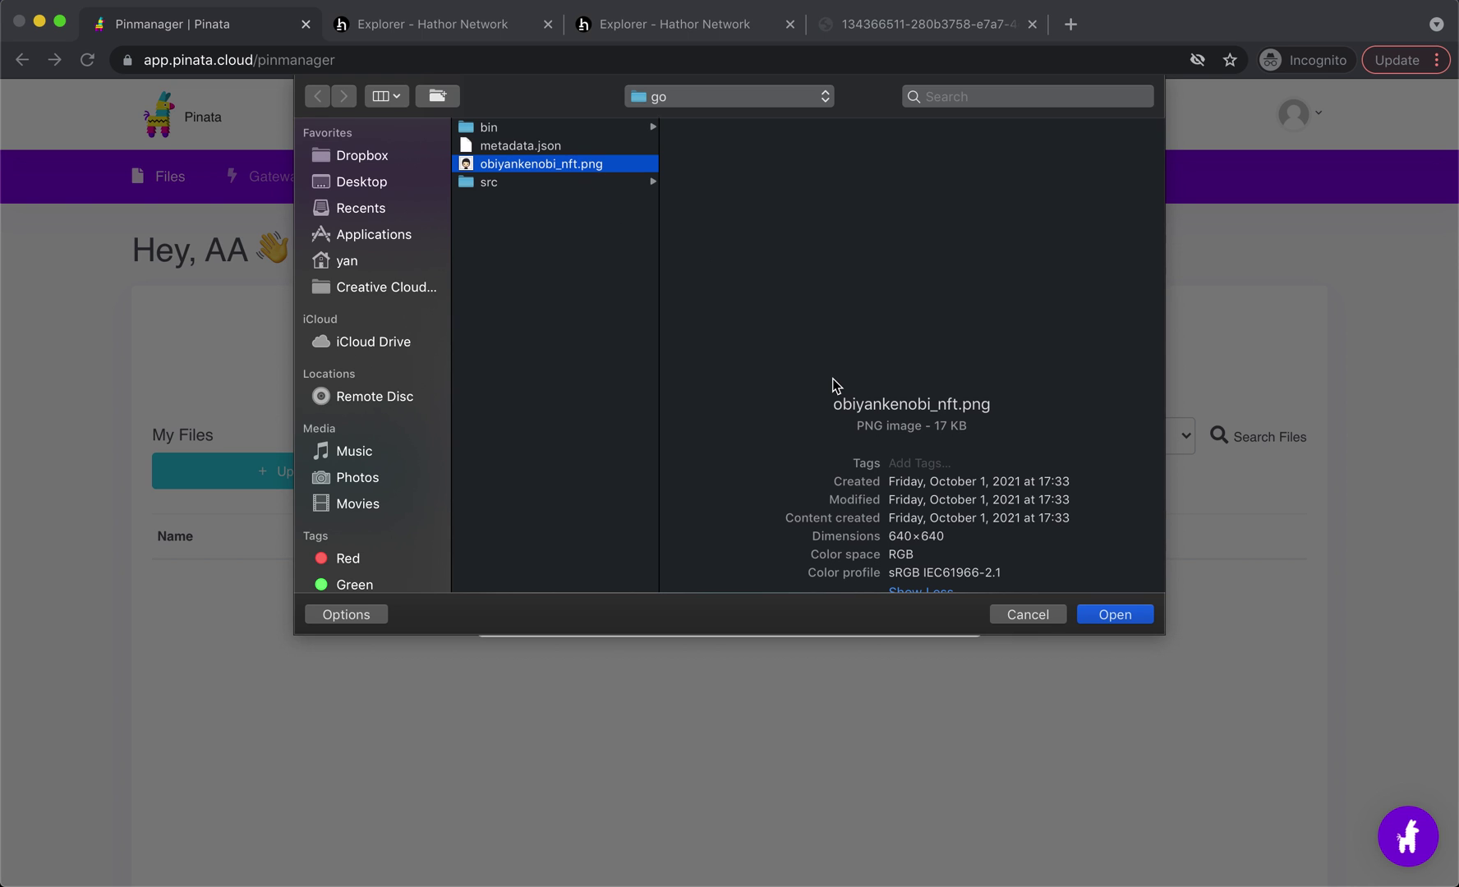
click(1121, 621)
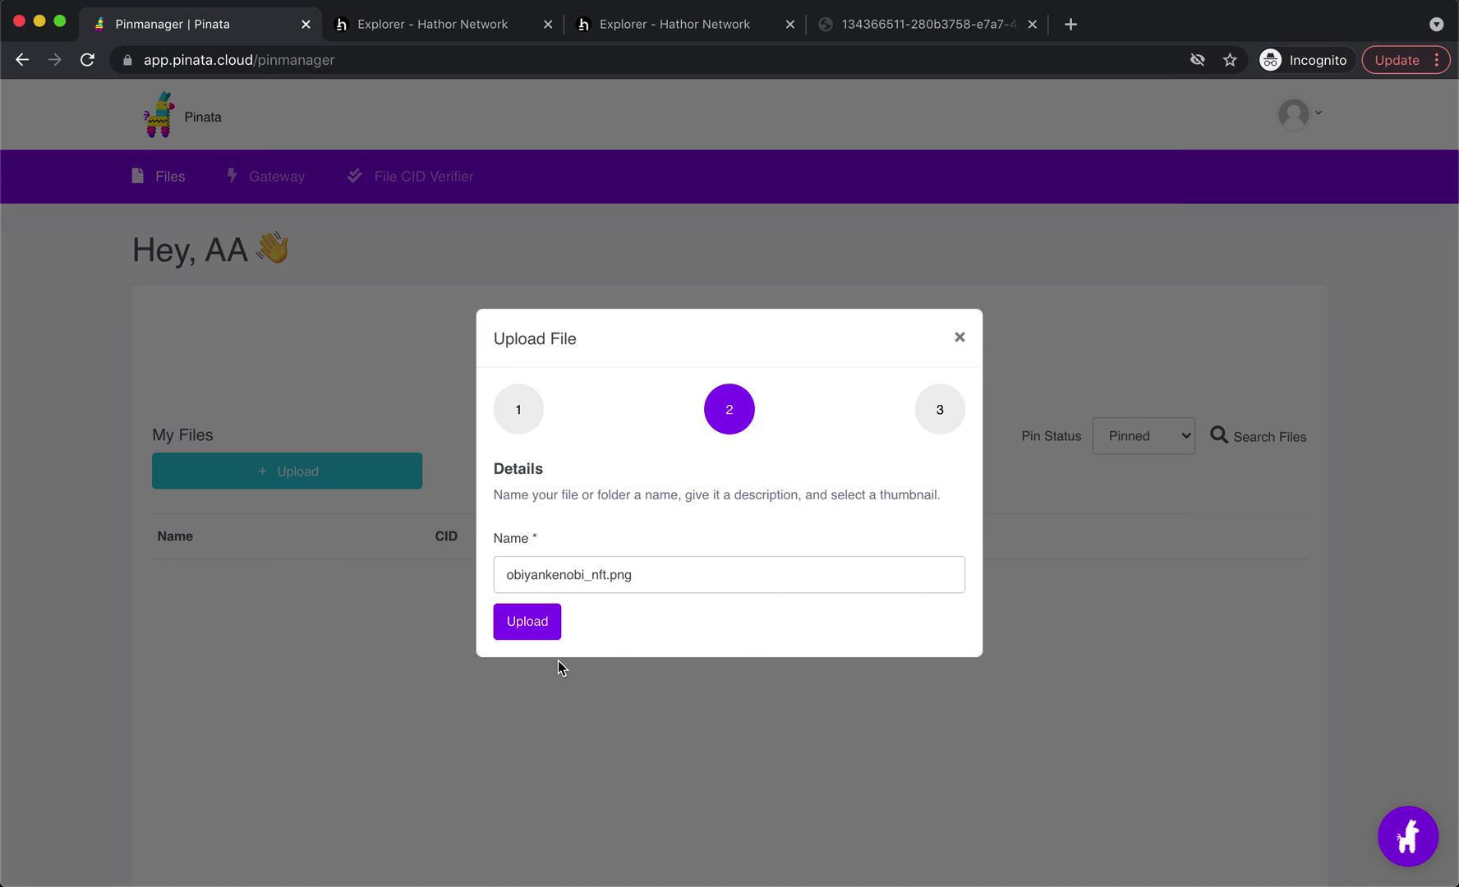
click(547, 629)
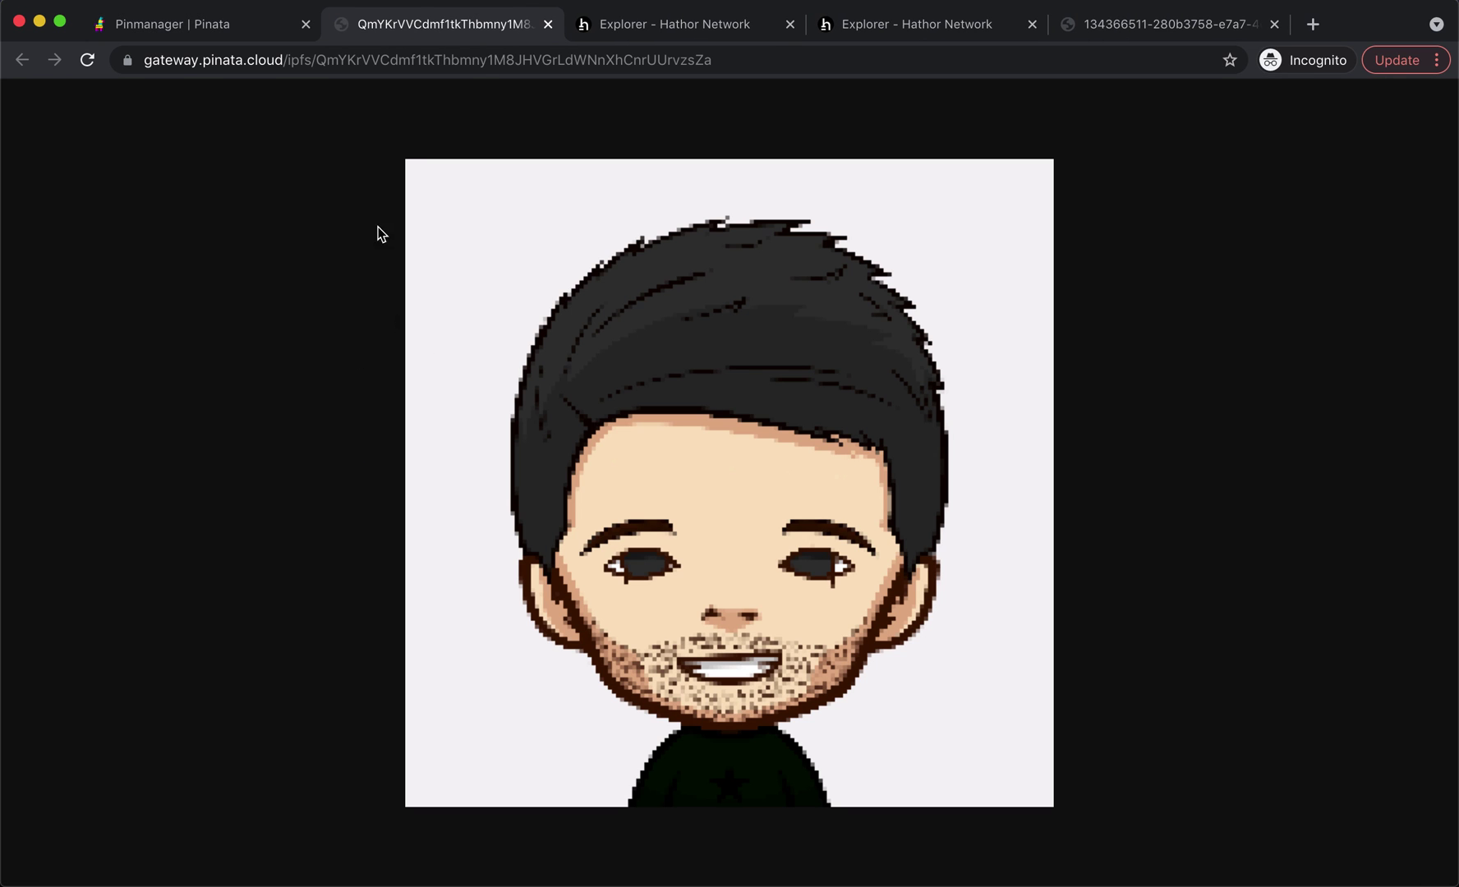
- Locate the image's CID in the gateway address, then copy it from Pinata's file list
click(473, 63)
click(484, 63)
double_click(484, 62)
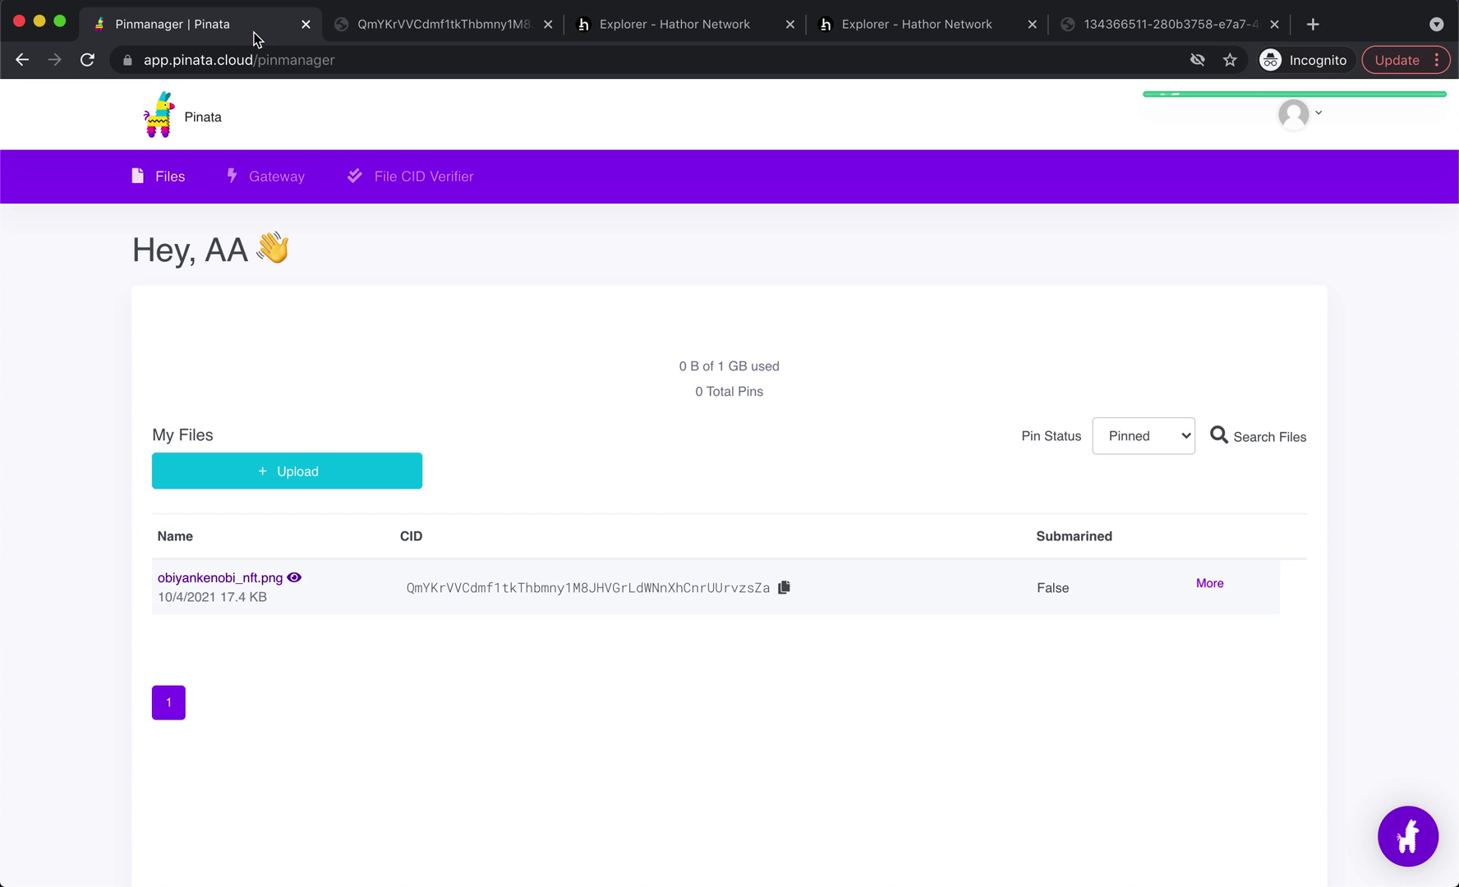
click(271, 25)
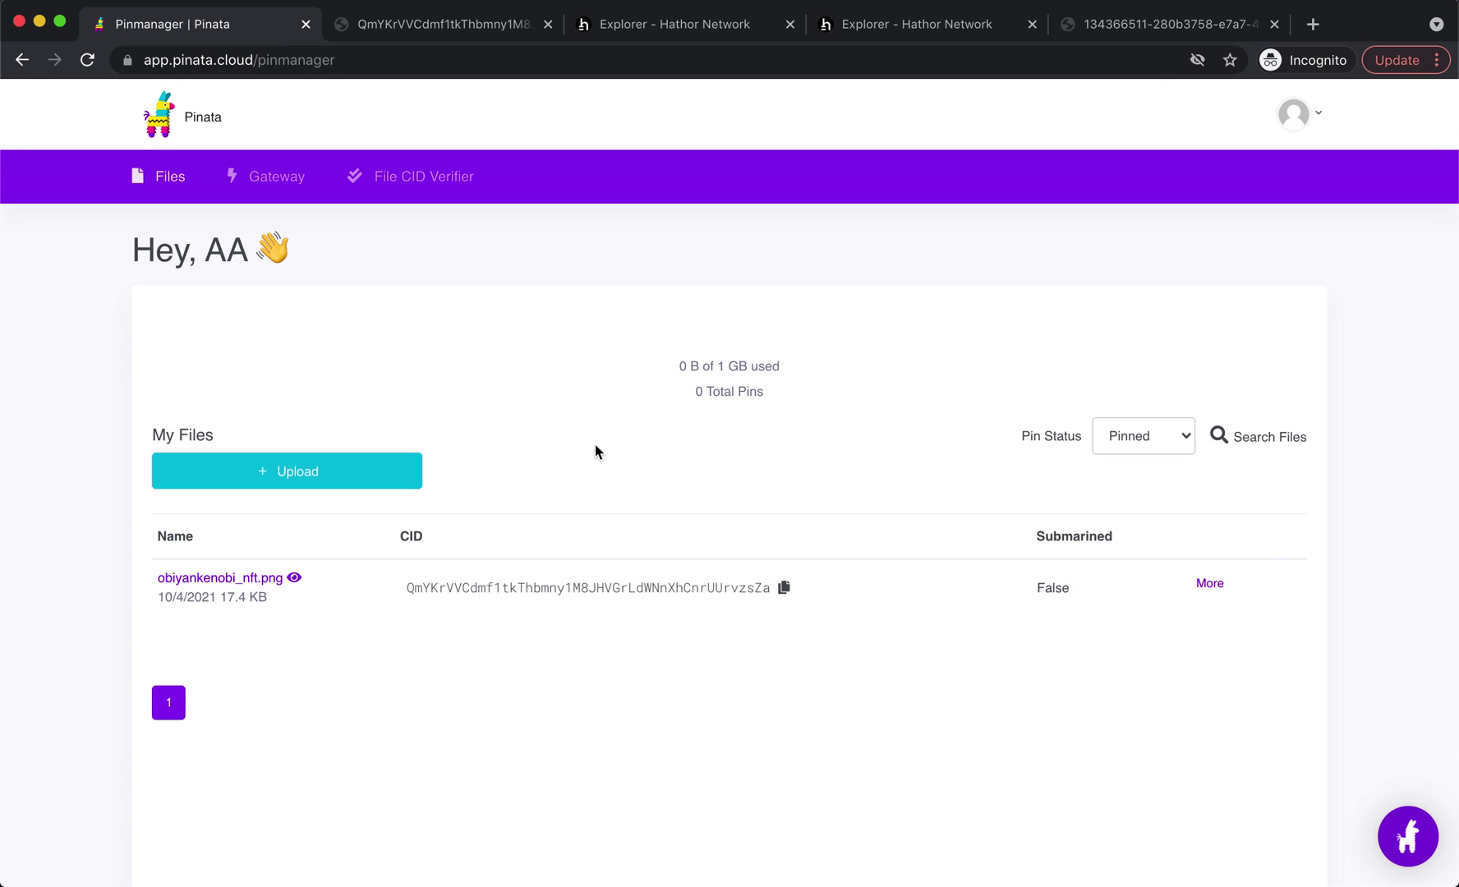
click(784, 587)
- In vim, paste the image CID after ipfs://ipfs/ in metadata.json's file entry
key(super+Tab)
key(super+Tab)
key(super+Tab)
key(super+Tab)
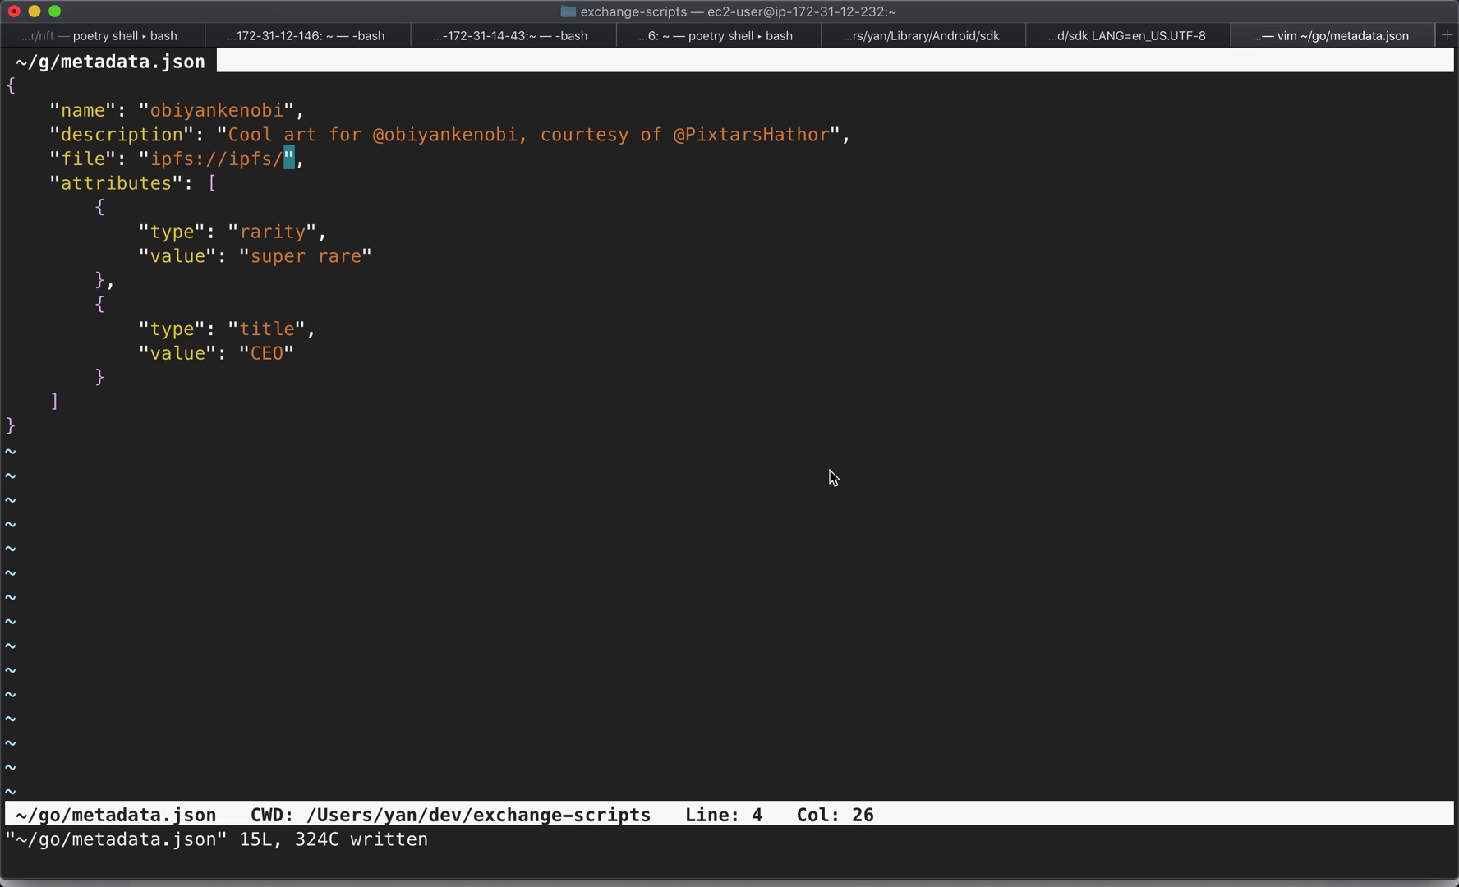
key(k)
key(k)
key(asciicircum)
key(j)
key(j)
key(shift+a)
key(Left)
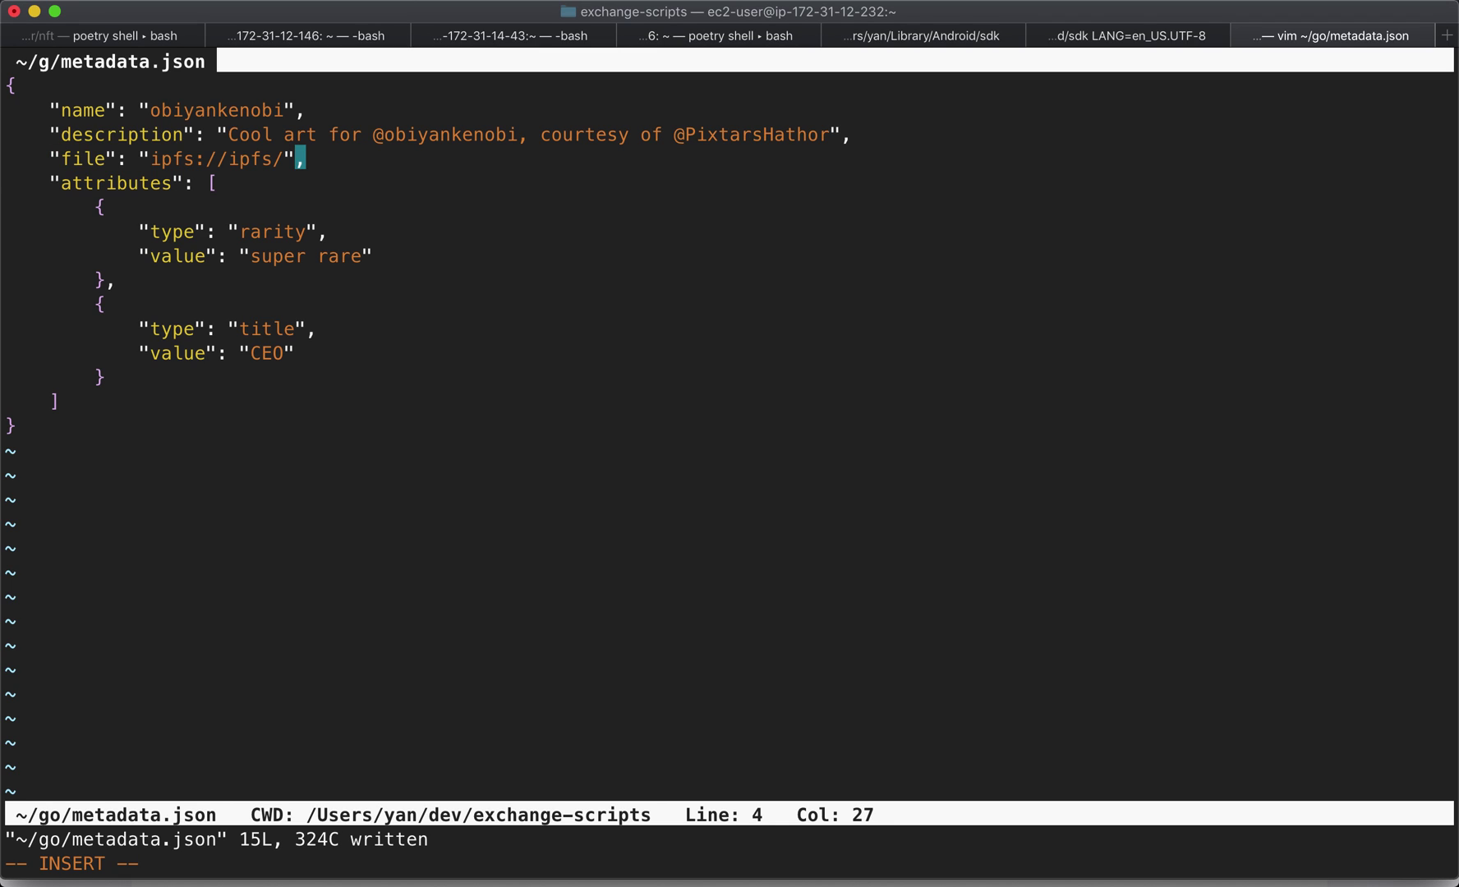
key(Left)
key(super+v)
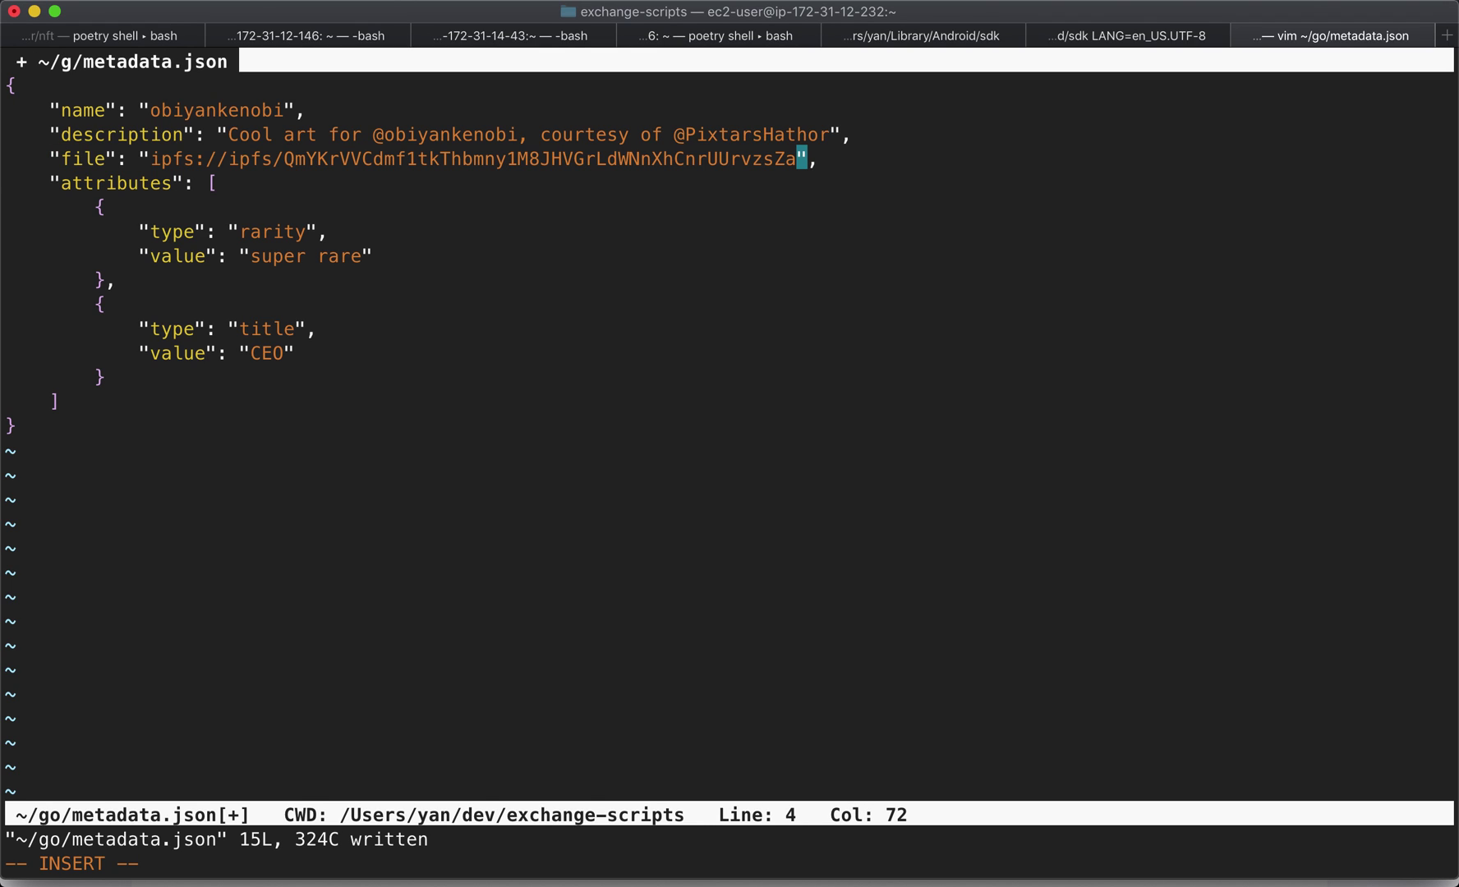
key(Escape)
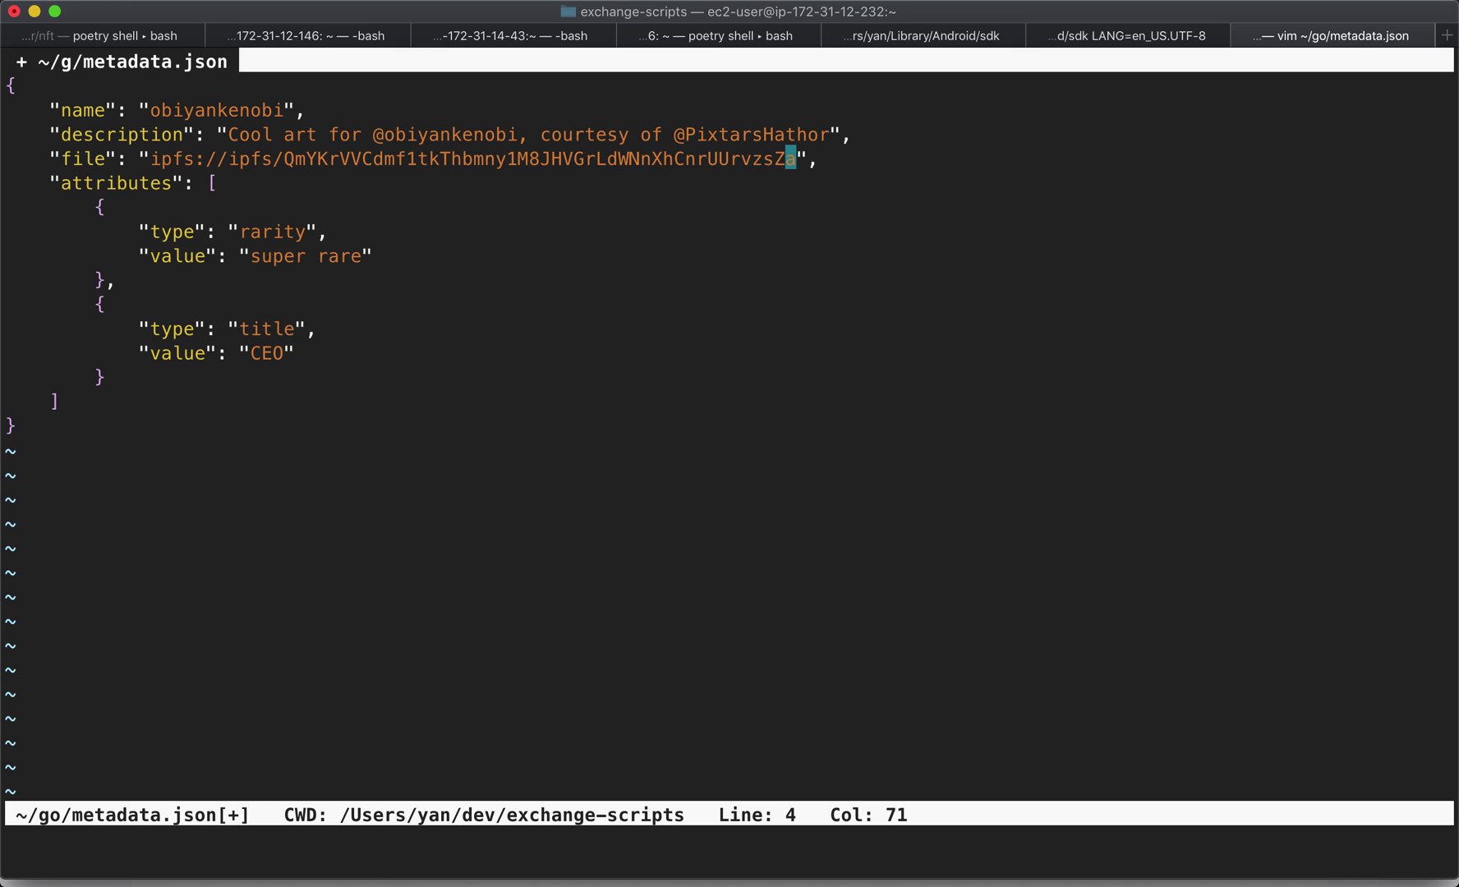
- Check the ipfs:// prefix and CID on the file line, plus the neighbouring name and attributes lines
key(shift+6)
key(l)
key(w)
key(w)
key(w)
key(w)
key(h)
key(h)
key(h)
key(h)
key(v)
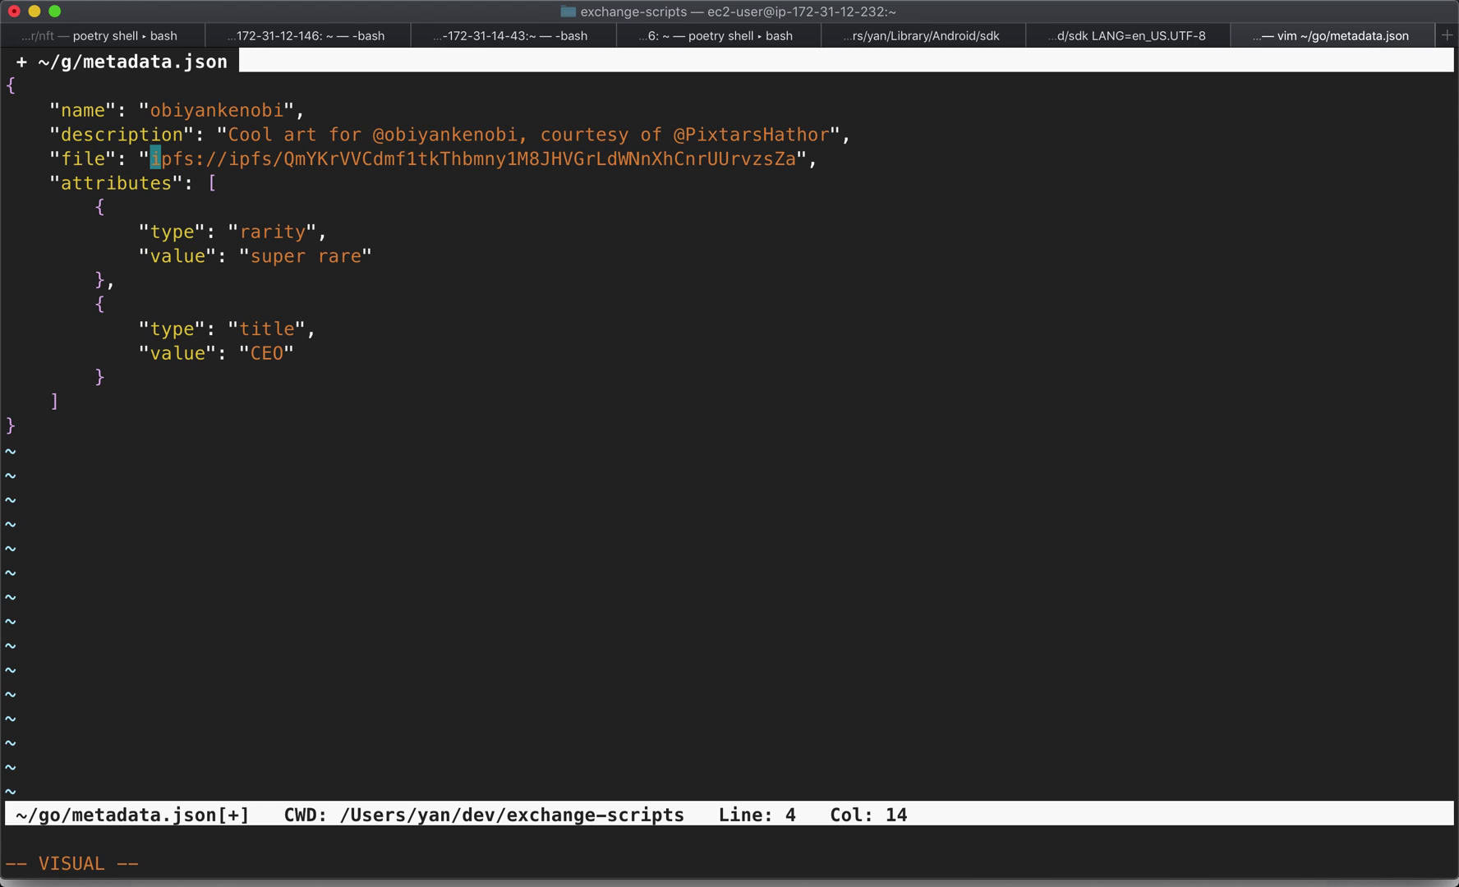
key(l)
key(l)
key(l)
key(l)
key(l)
key(l)
key(l)
key(l)
key(l)
key(l)
key(l)
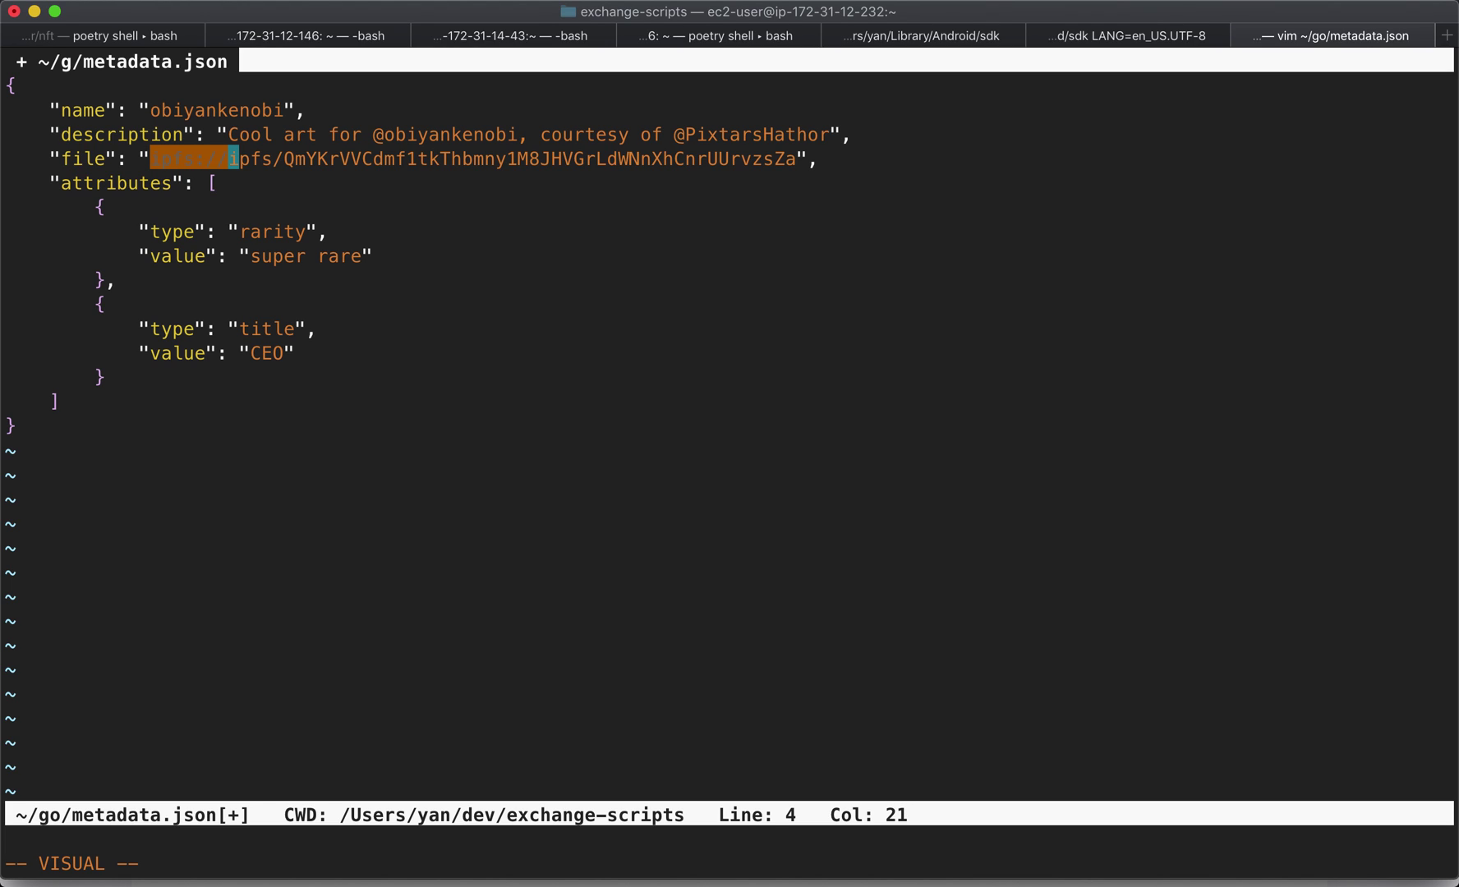
key(Escape)
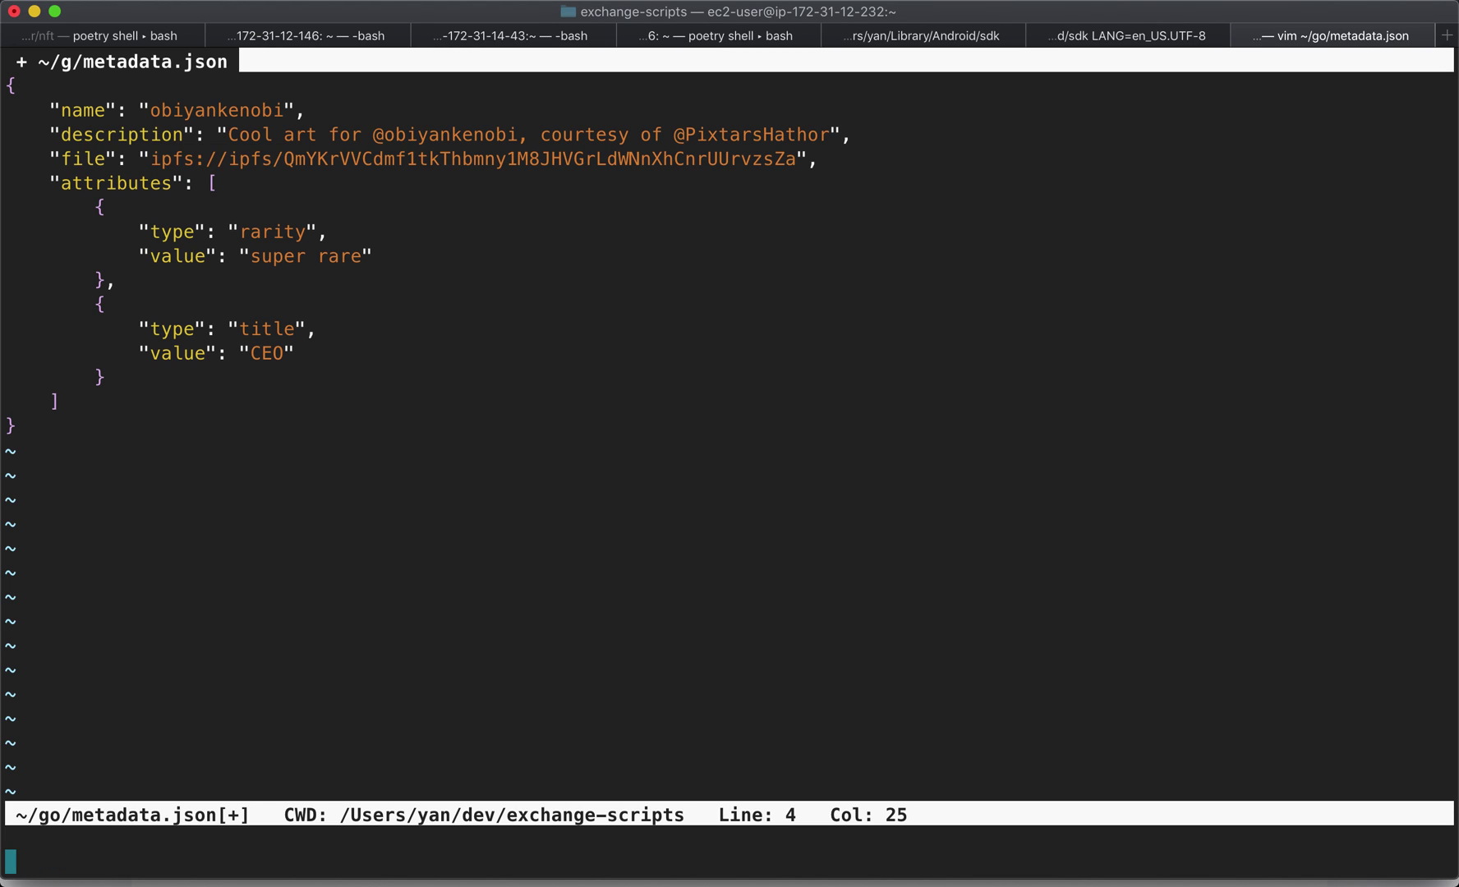
key(l)
key(l)
key(l)
key(asciicircum)
key(k)
key(k)
key(j)
key(j)
key(l)
key(l)
key(l)
key(l)
key(l)
key(l)
key(l)
key(h)
key(h)
key(j)
key(h)
key(j)
key(k)
key(h)
key(h)
key(h)
key(h)
- Save metadata.json with :w
text(:w)
key(Return)
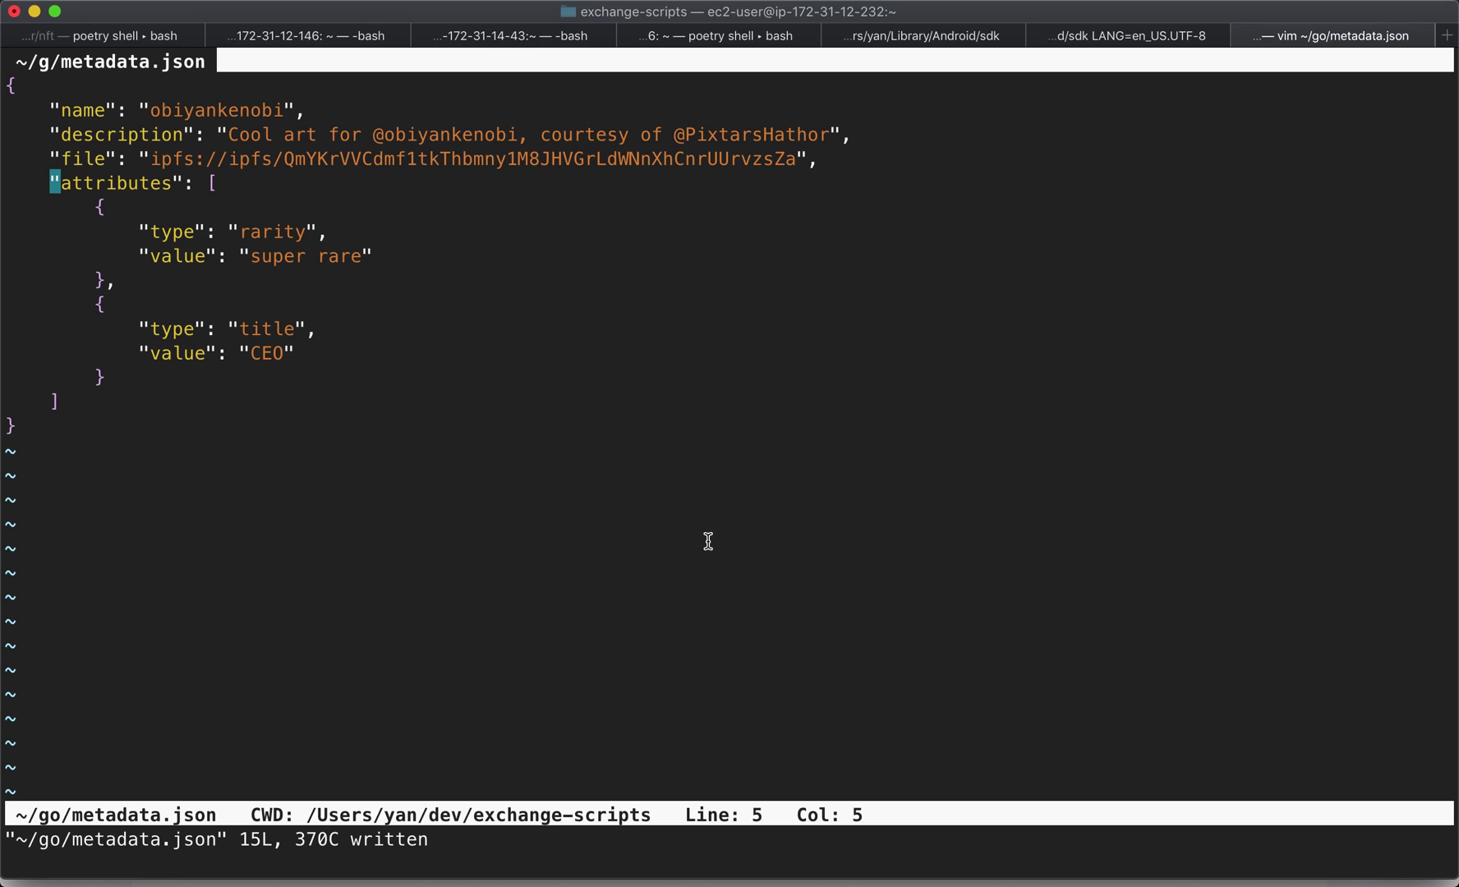
key(super+Tab)
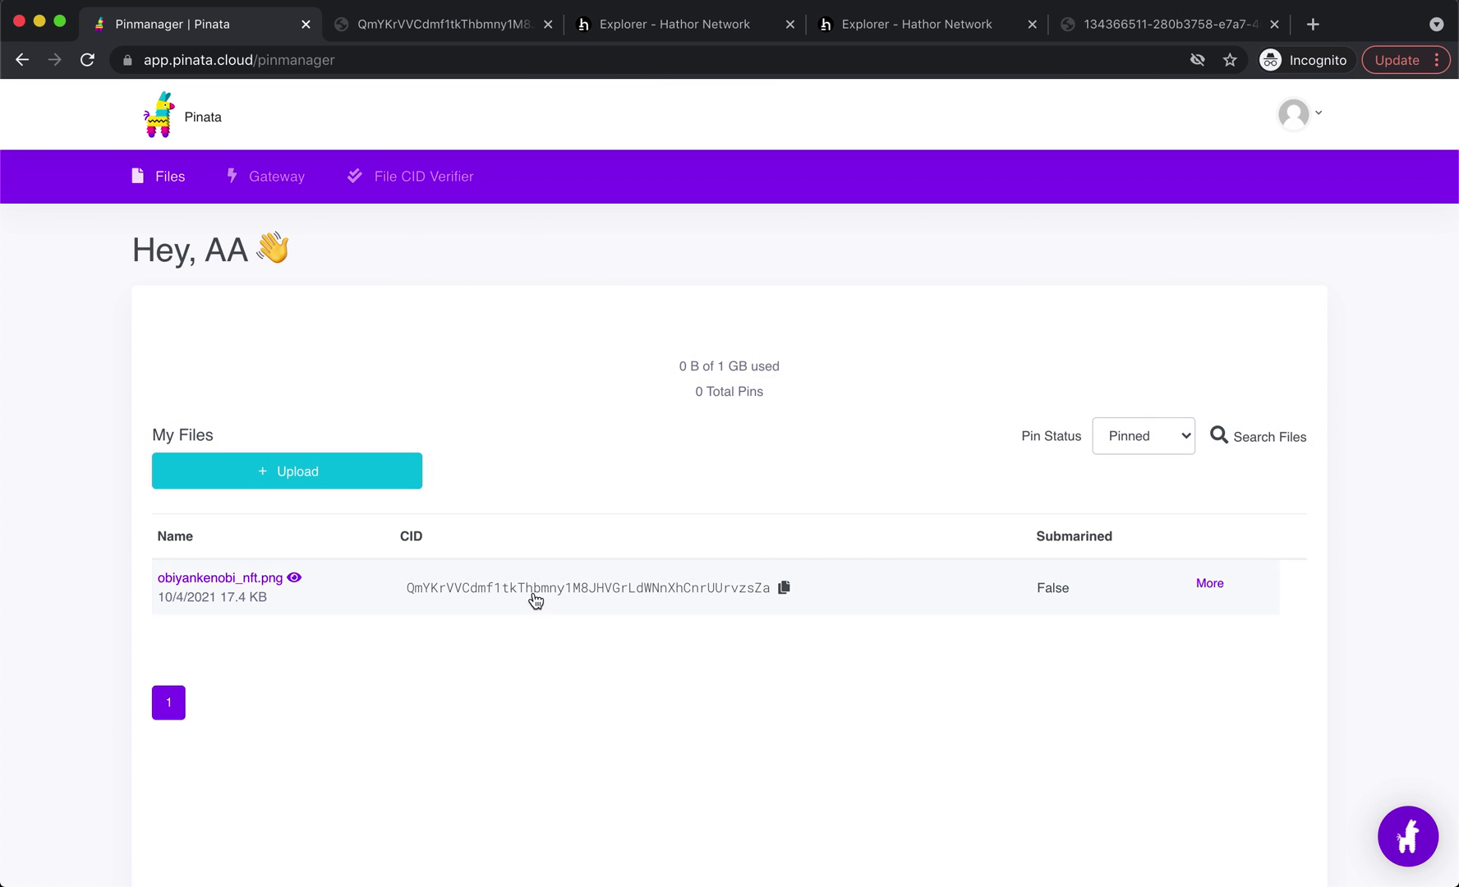
- Pin metadata.json in Pinata as a single-file upload and copy its CID
click(310, 488)
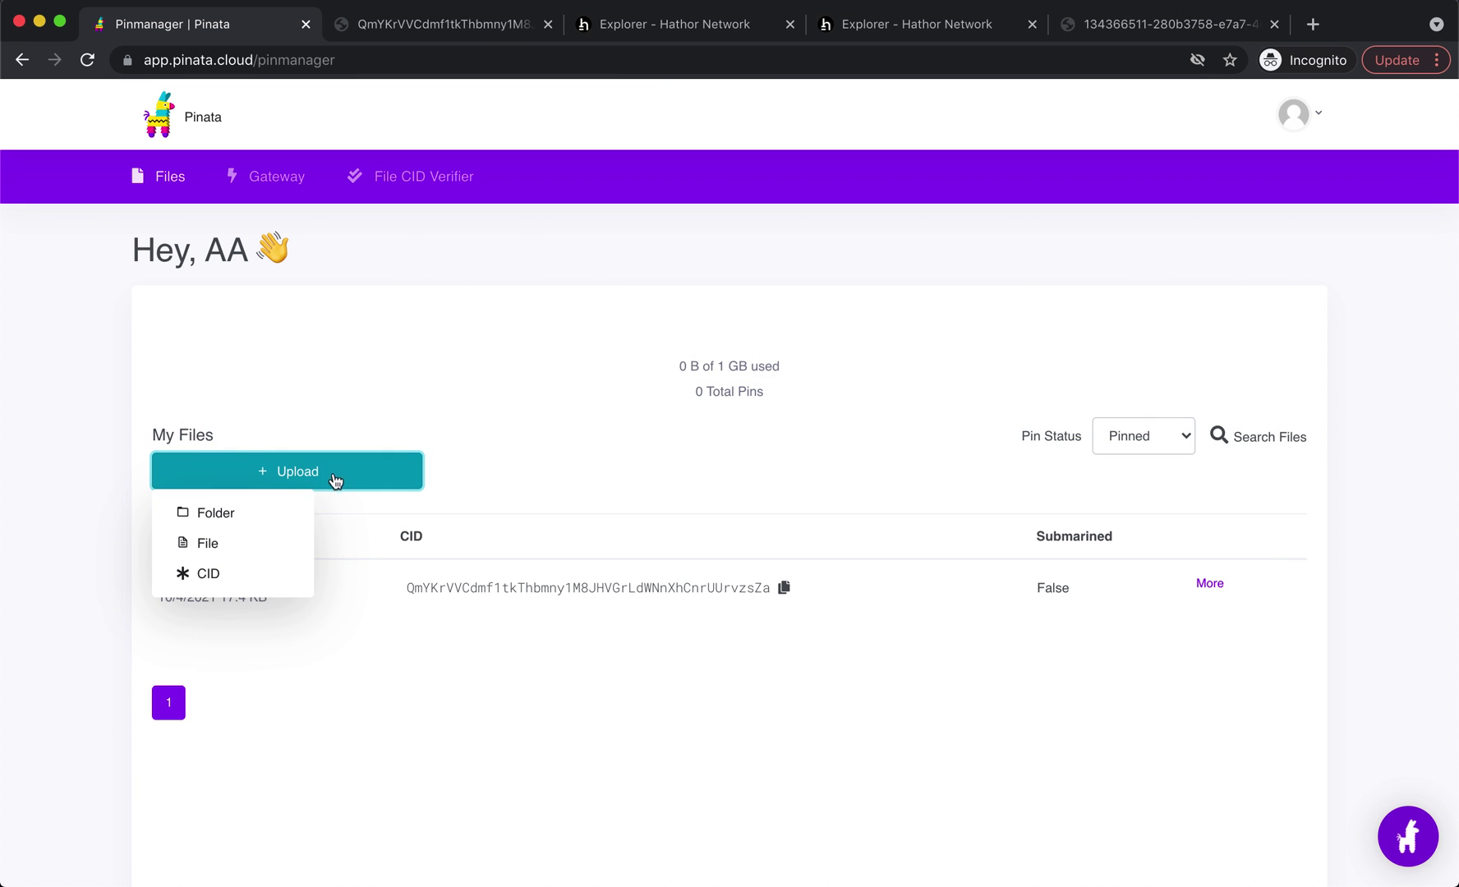
click(229, 542)
click(744, 595)
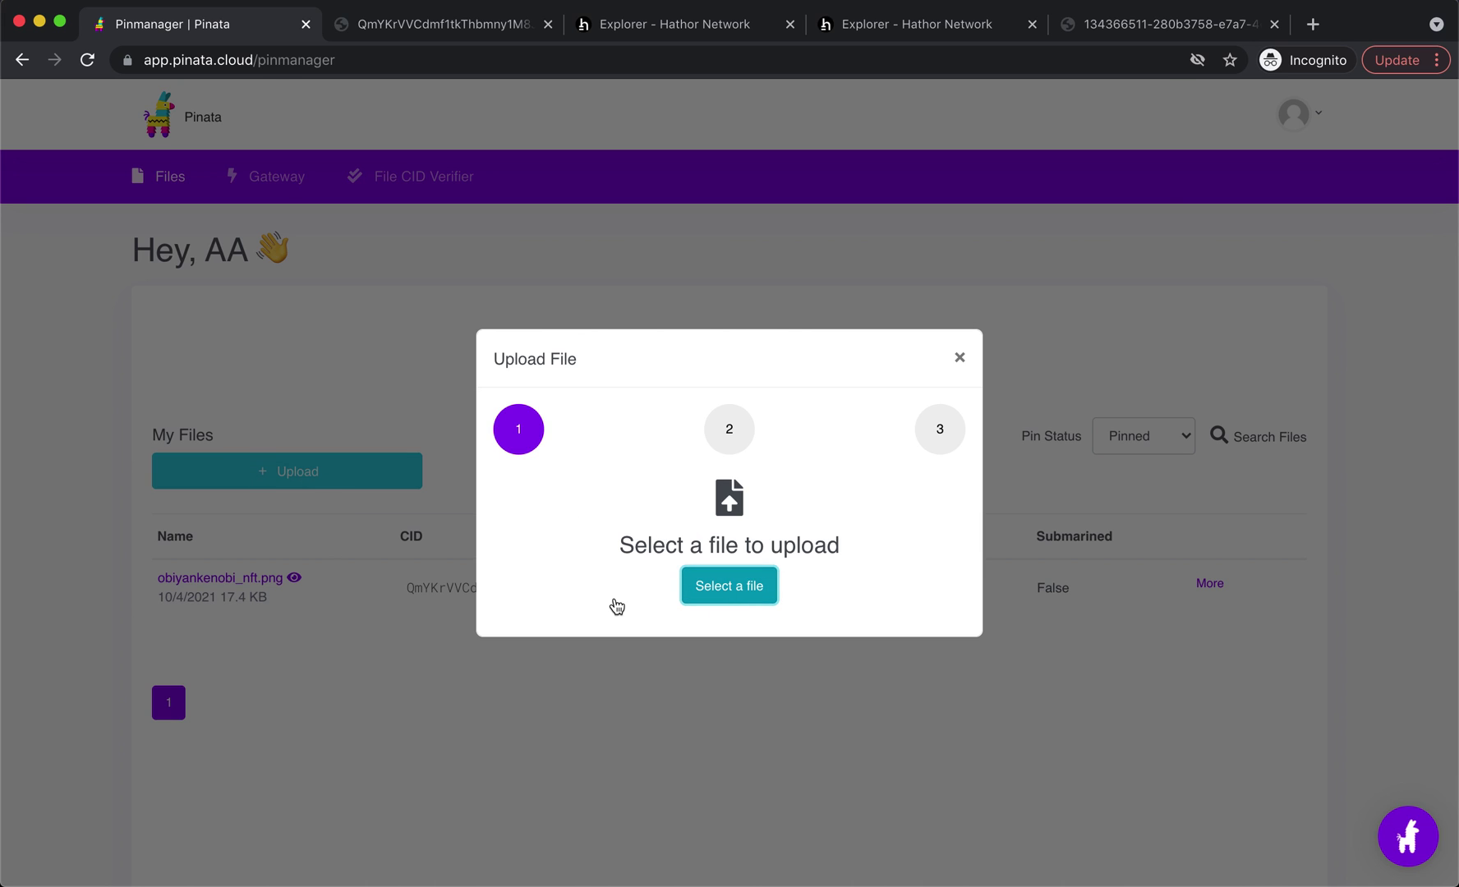
click(541, 147)
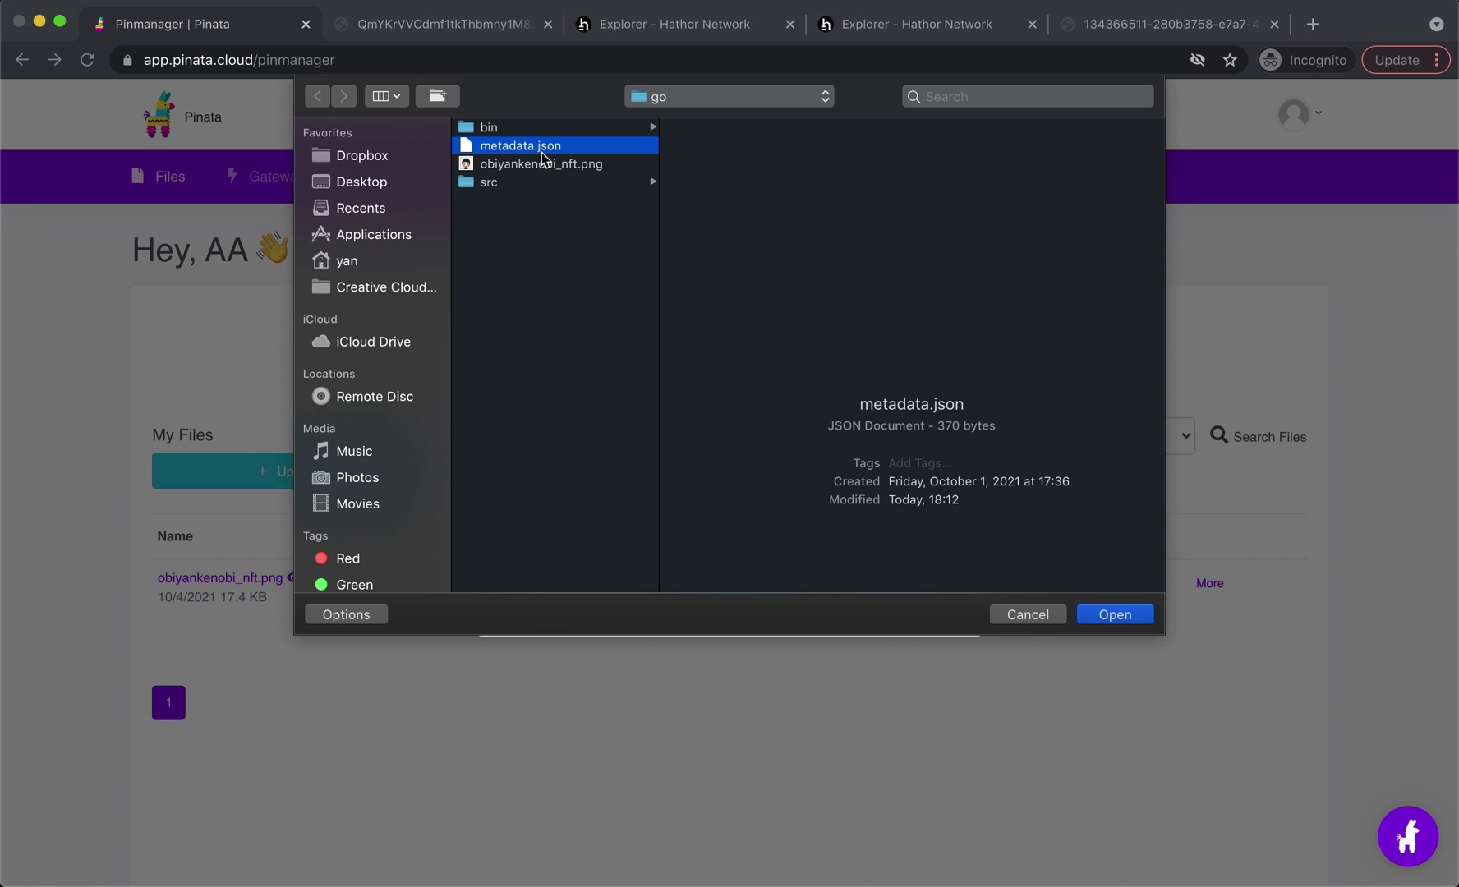
click(1105, 615)
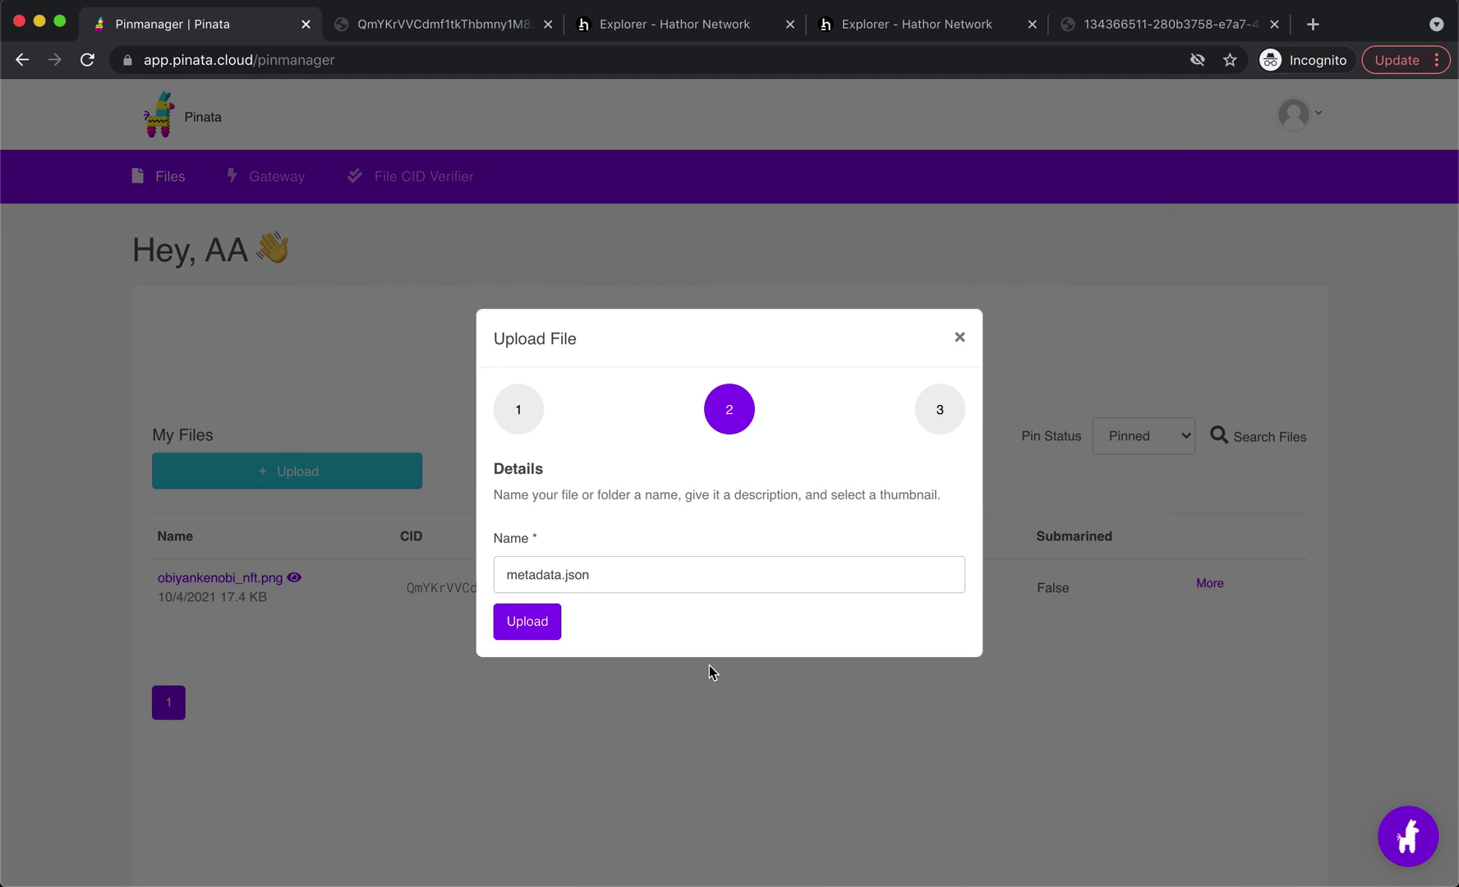
click(542, 623)
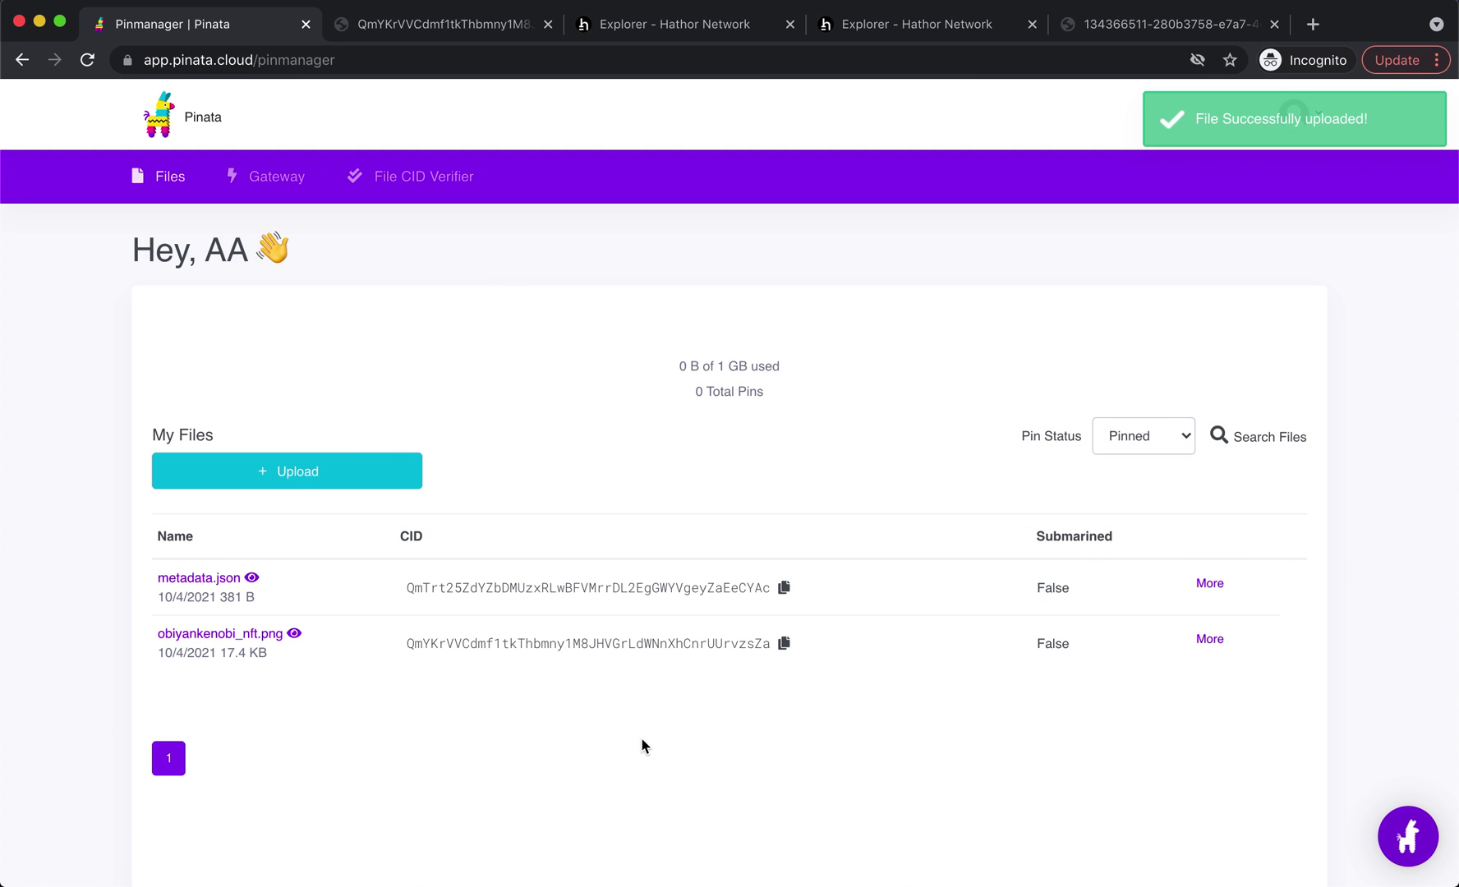
click(784, 587)
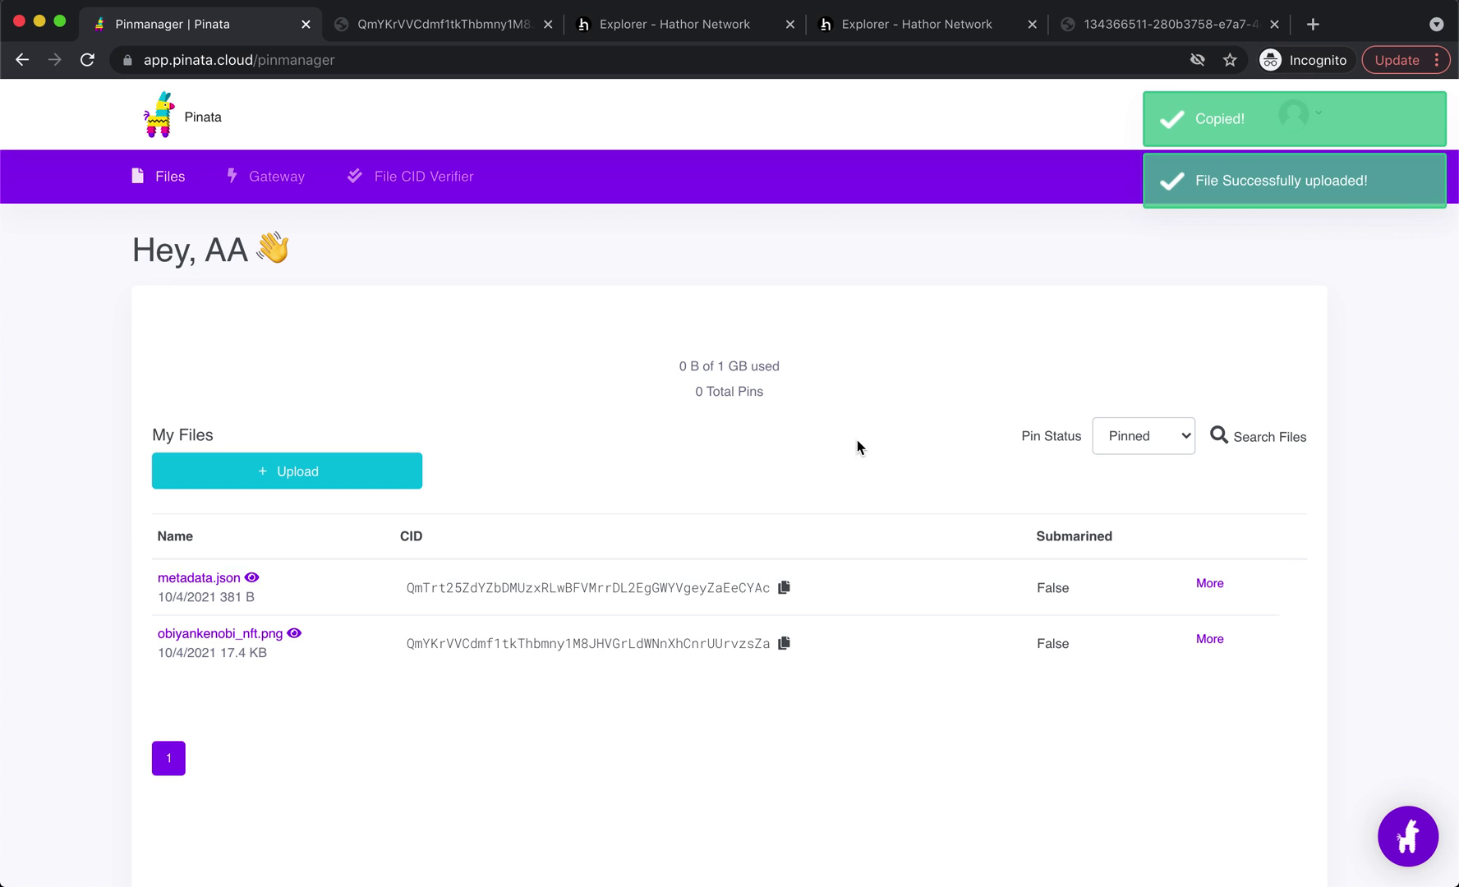
key(super+Tab)
key(super+Tab)
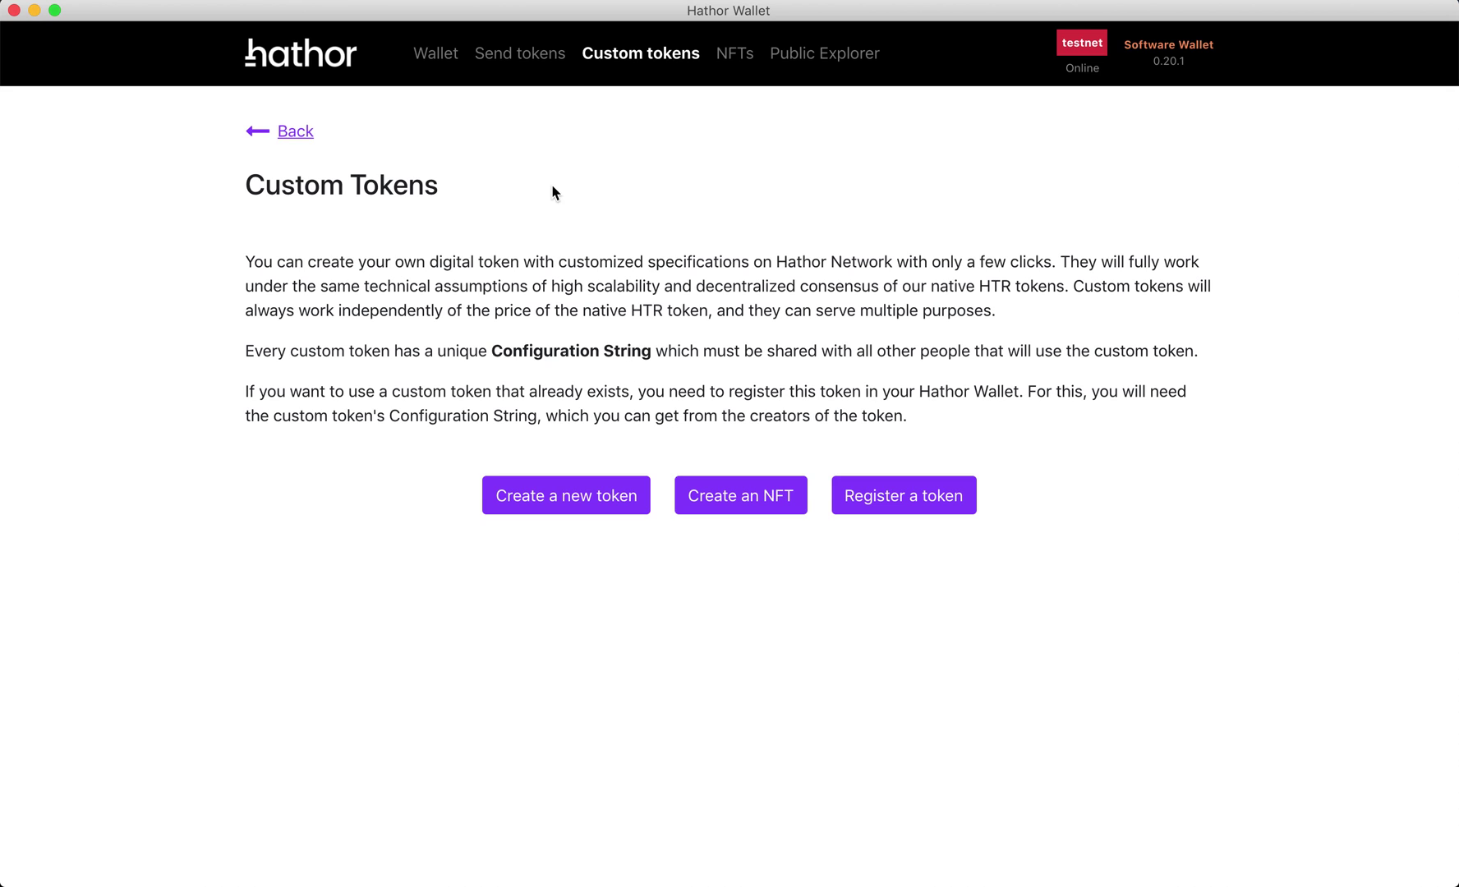
- Start a new NFT and set NFT Data to ipfs://ipfs/ plus the pasted metadata.json CID
click(448, 56)
click(613, 57)
click(750, 506)
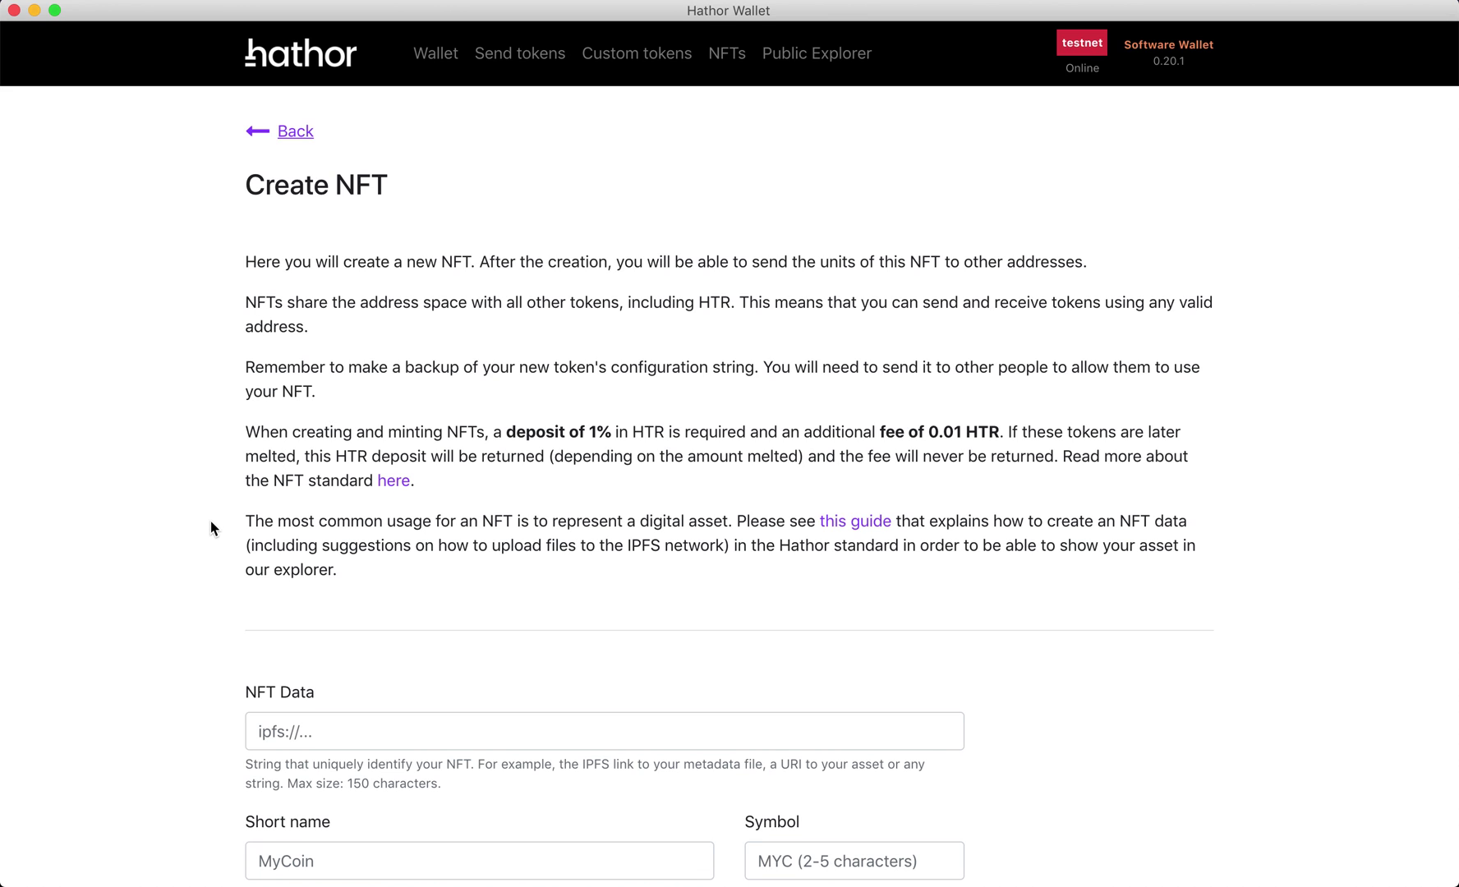
scroll(207, 539, down, 3)
scroll(207, 549, down, 3)
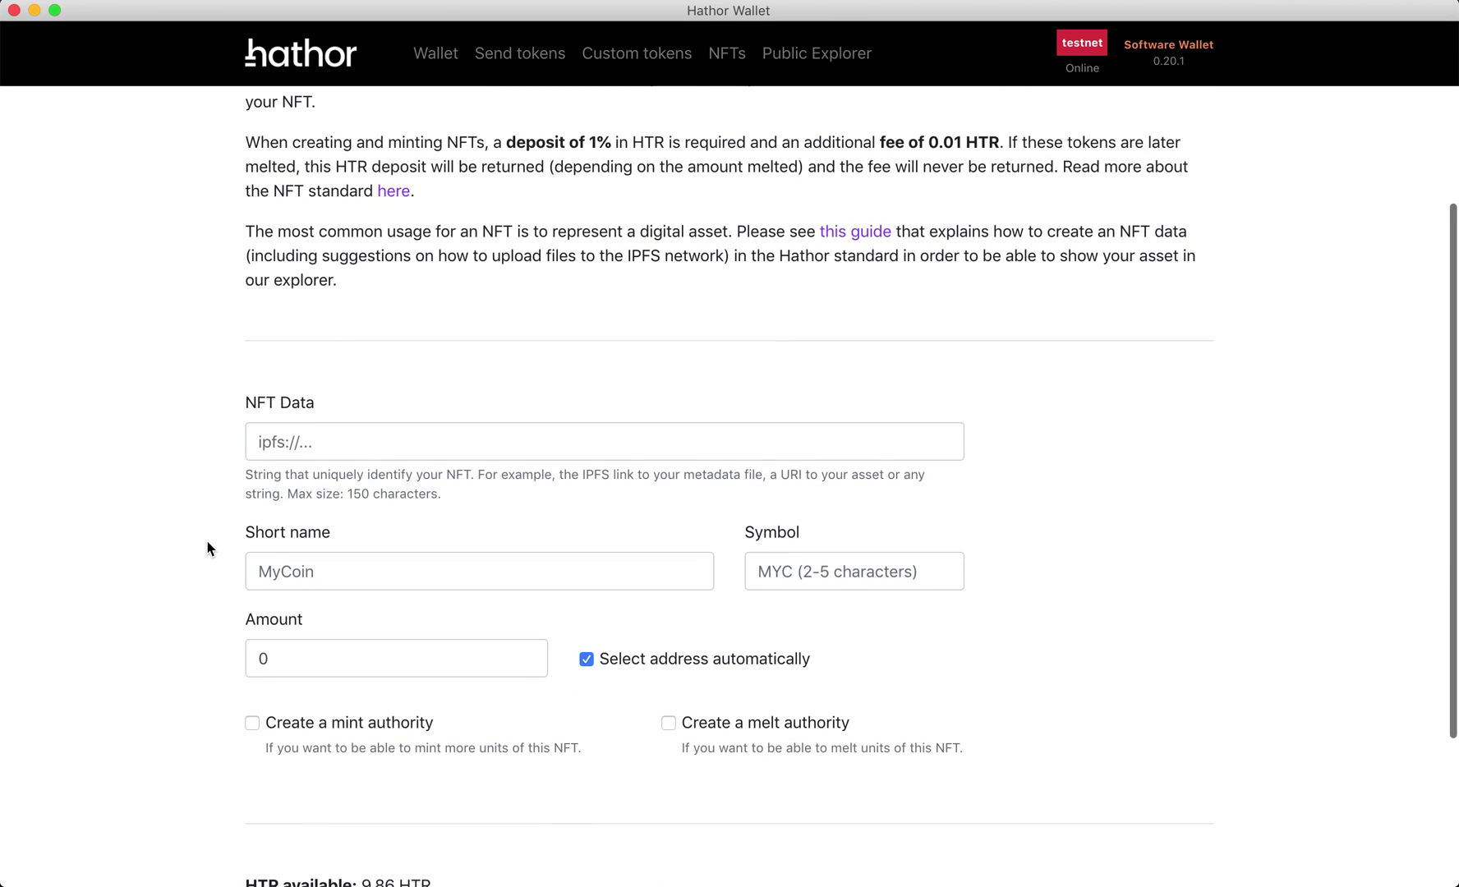
click(374, 390)
text(ipfs:)
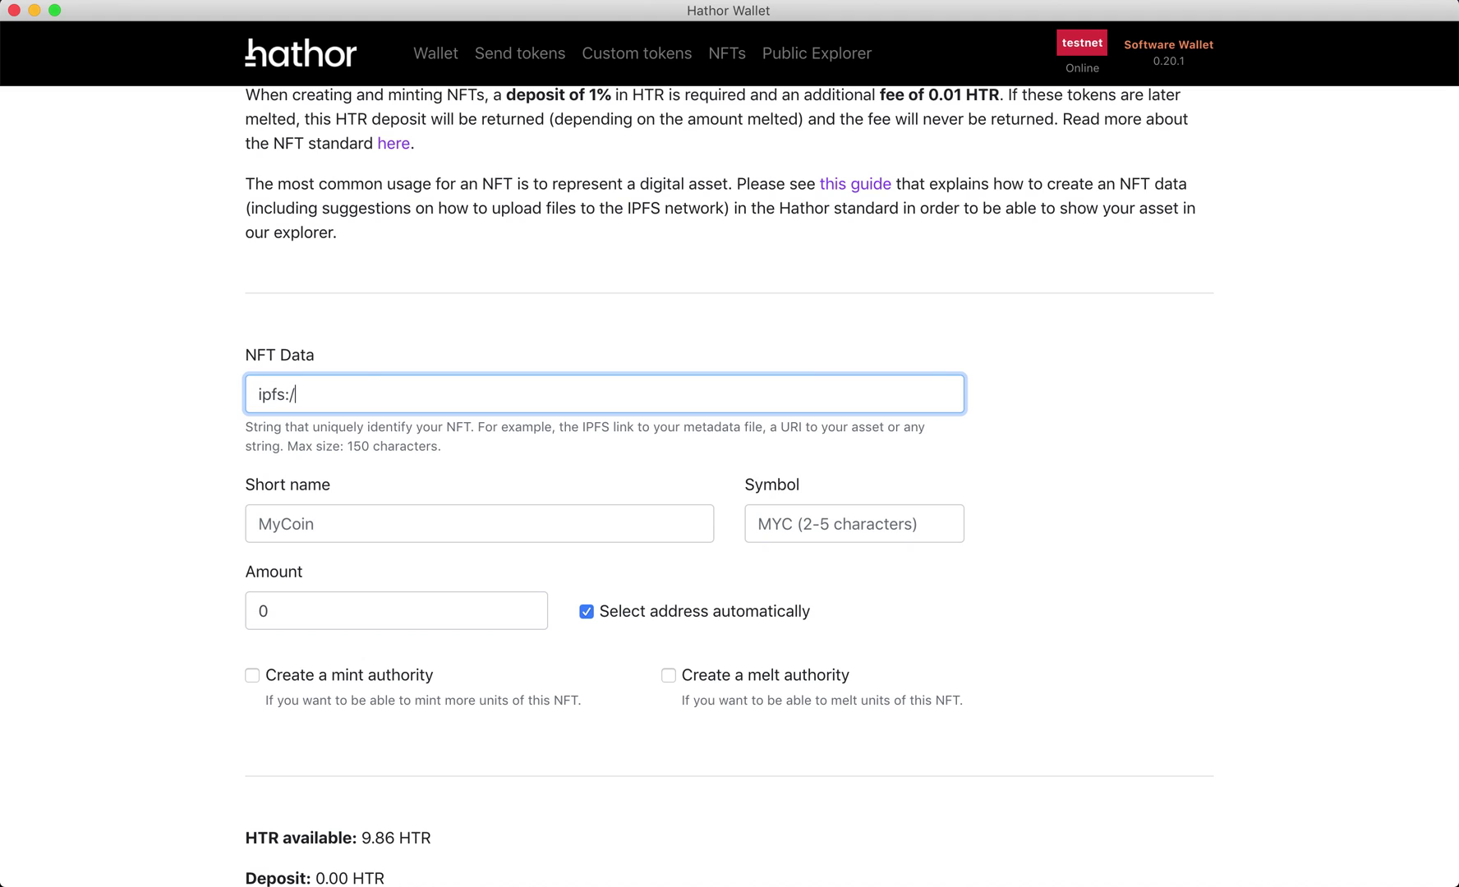
text(//ipfs/)
key(super+v)
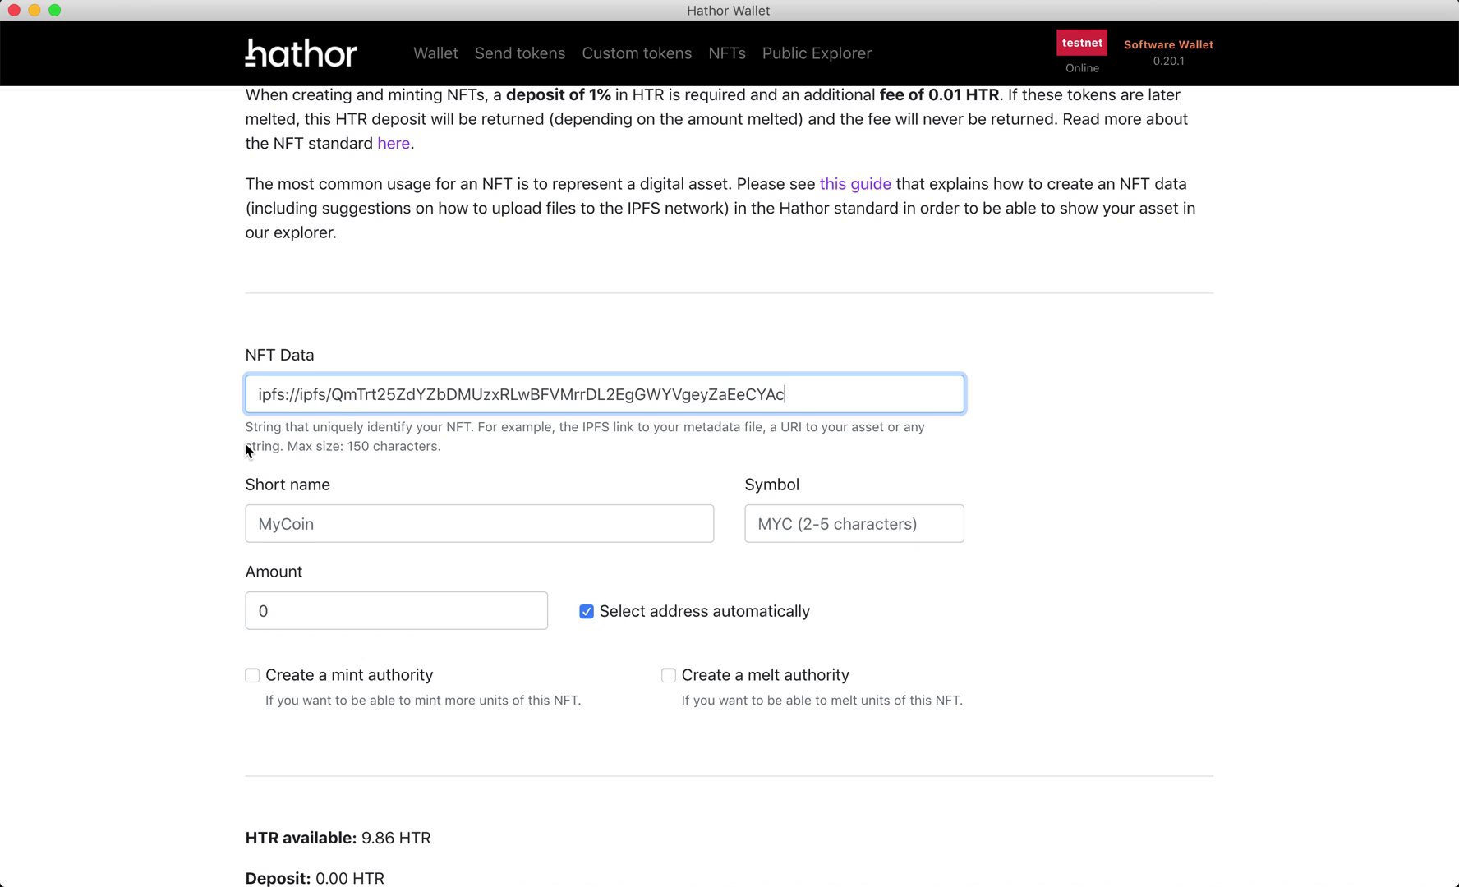
double_click(641, 395)
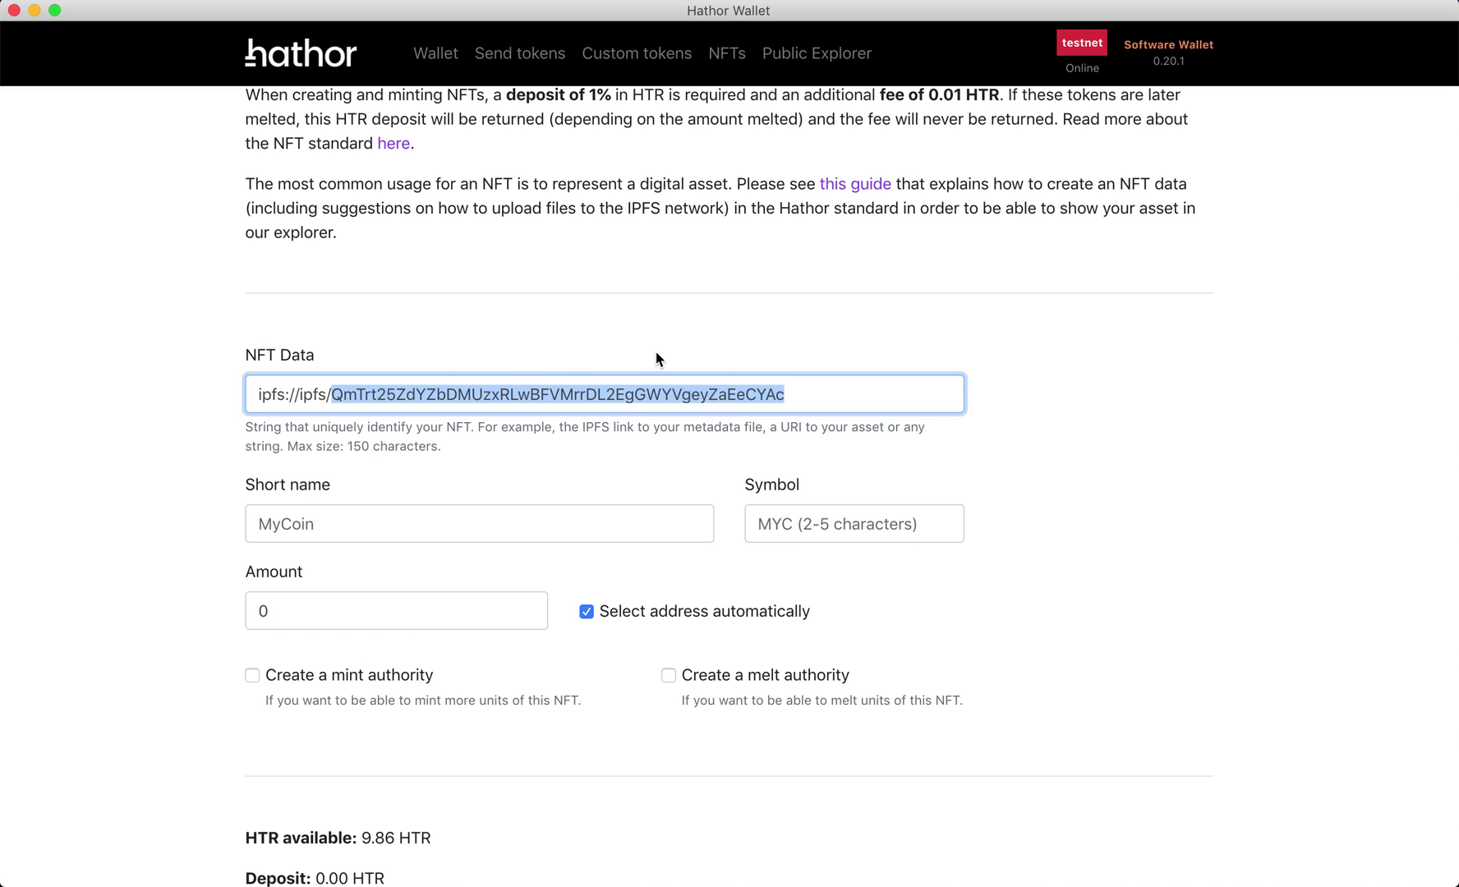
click(206, 423)
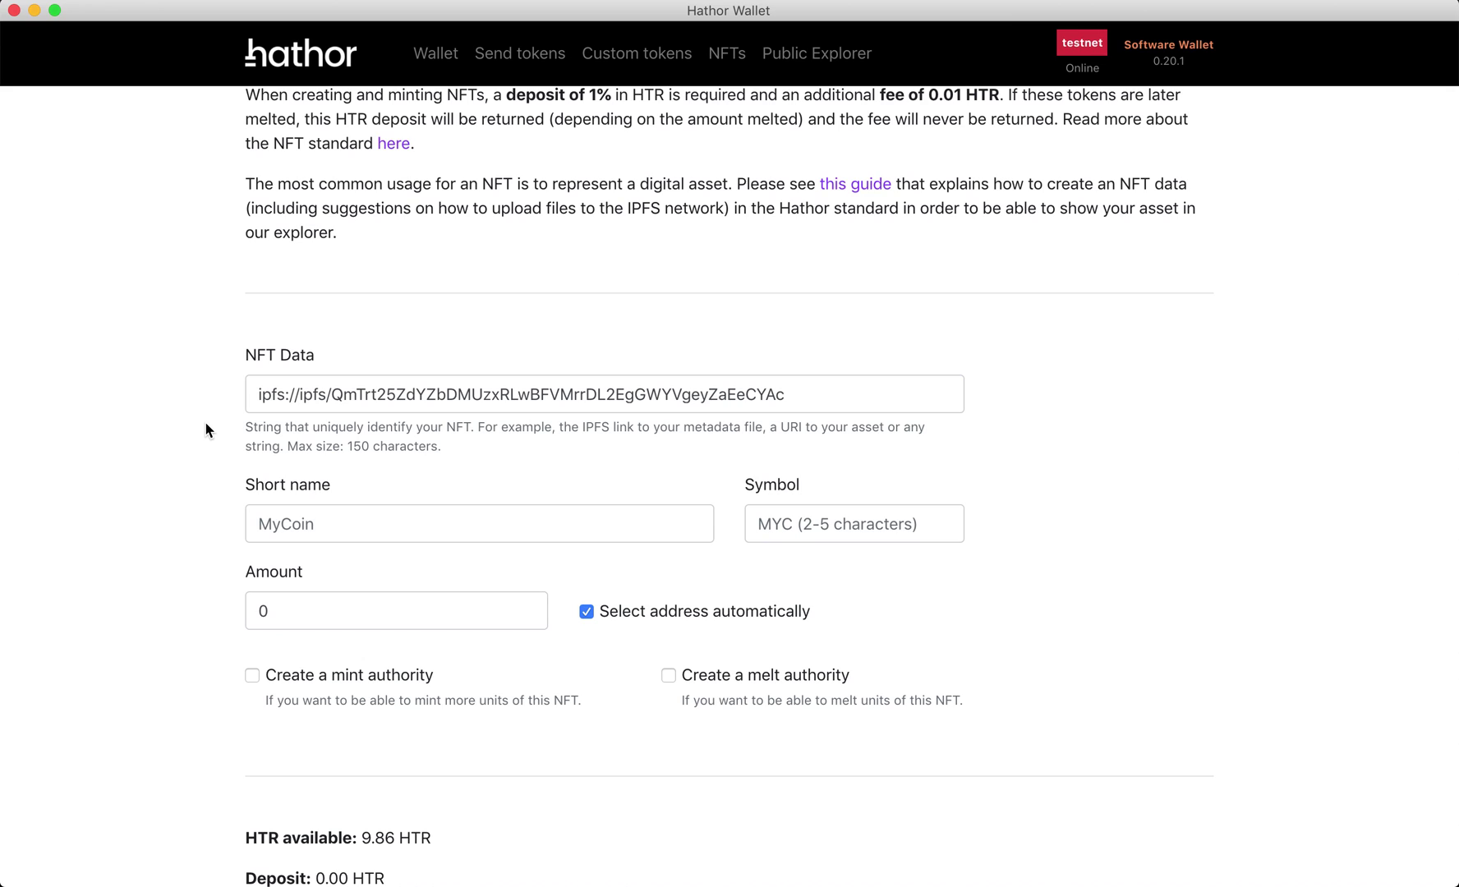
- Enter short name Obiyankenobi, symbol OBI and amount 10 for the NFT
click(294, 507)
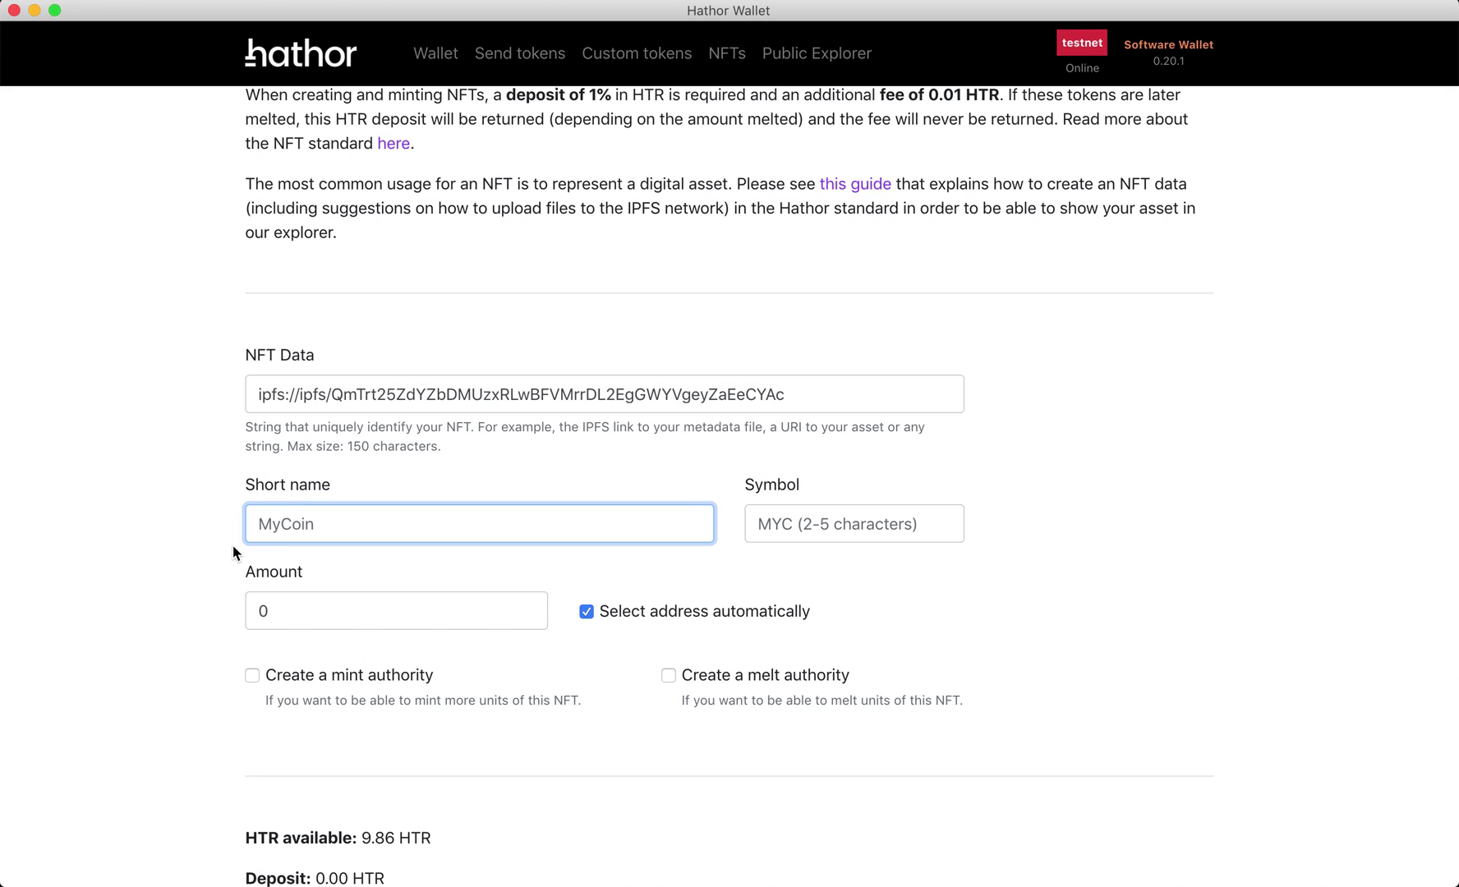
text(Obiyankenovi)
key(BackSpace)
text(bi)
click(757, 523)
text(OBI)
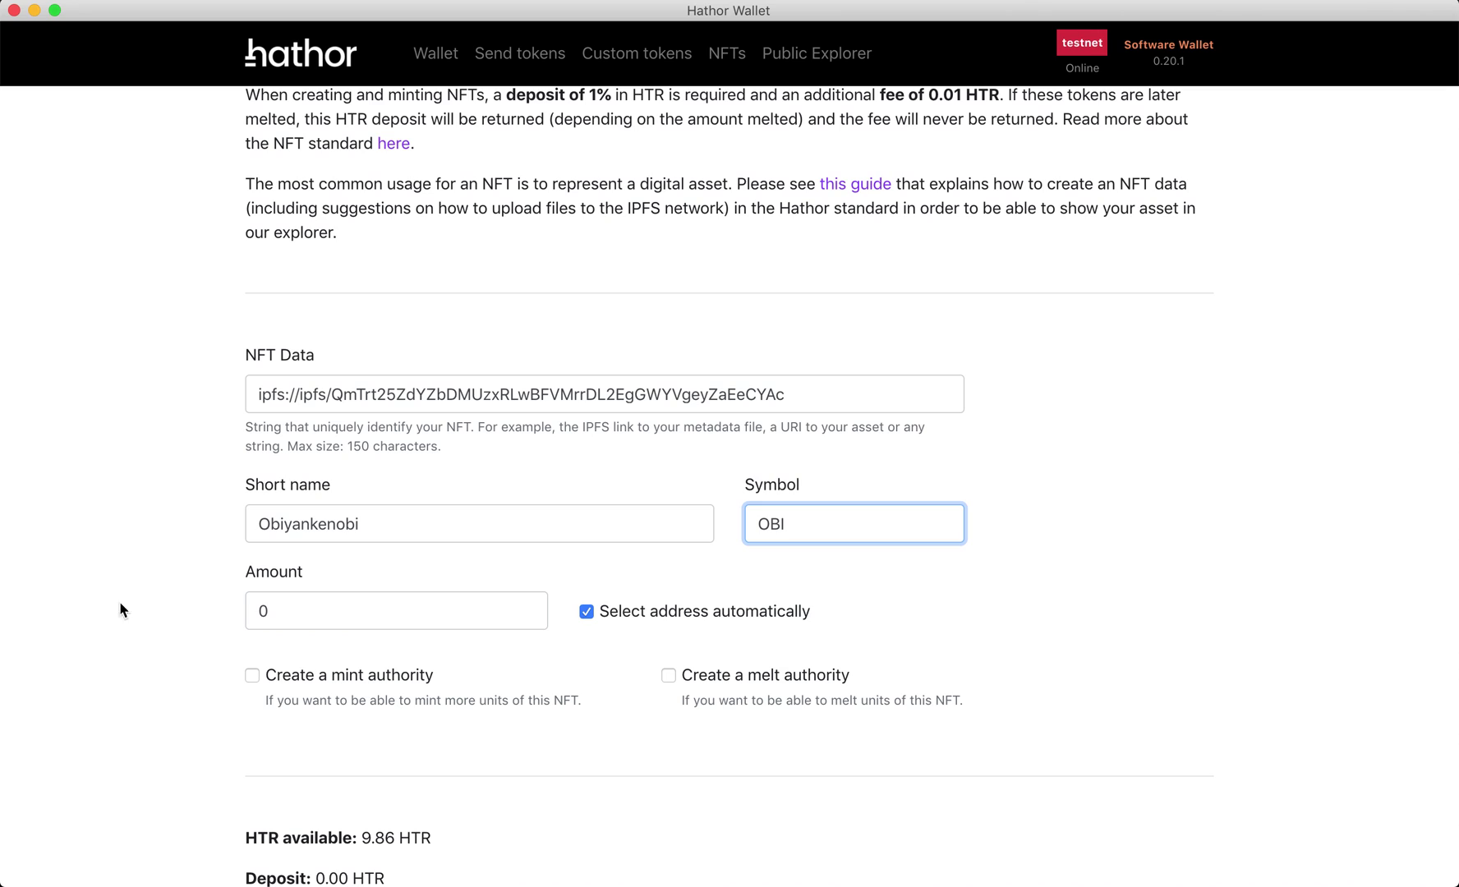
click(461, 538)
click(807, 530)
click(353, 612)
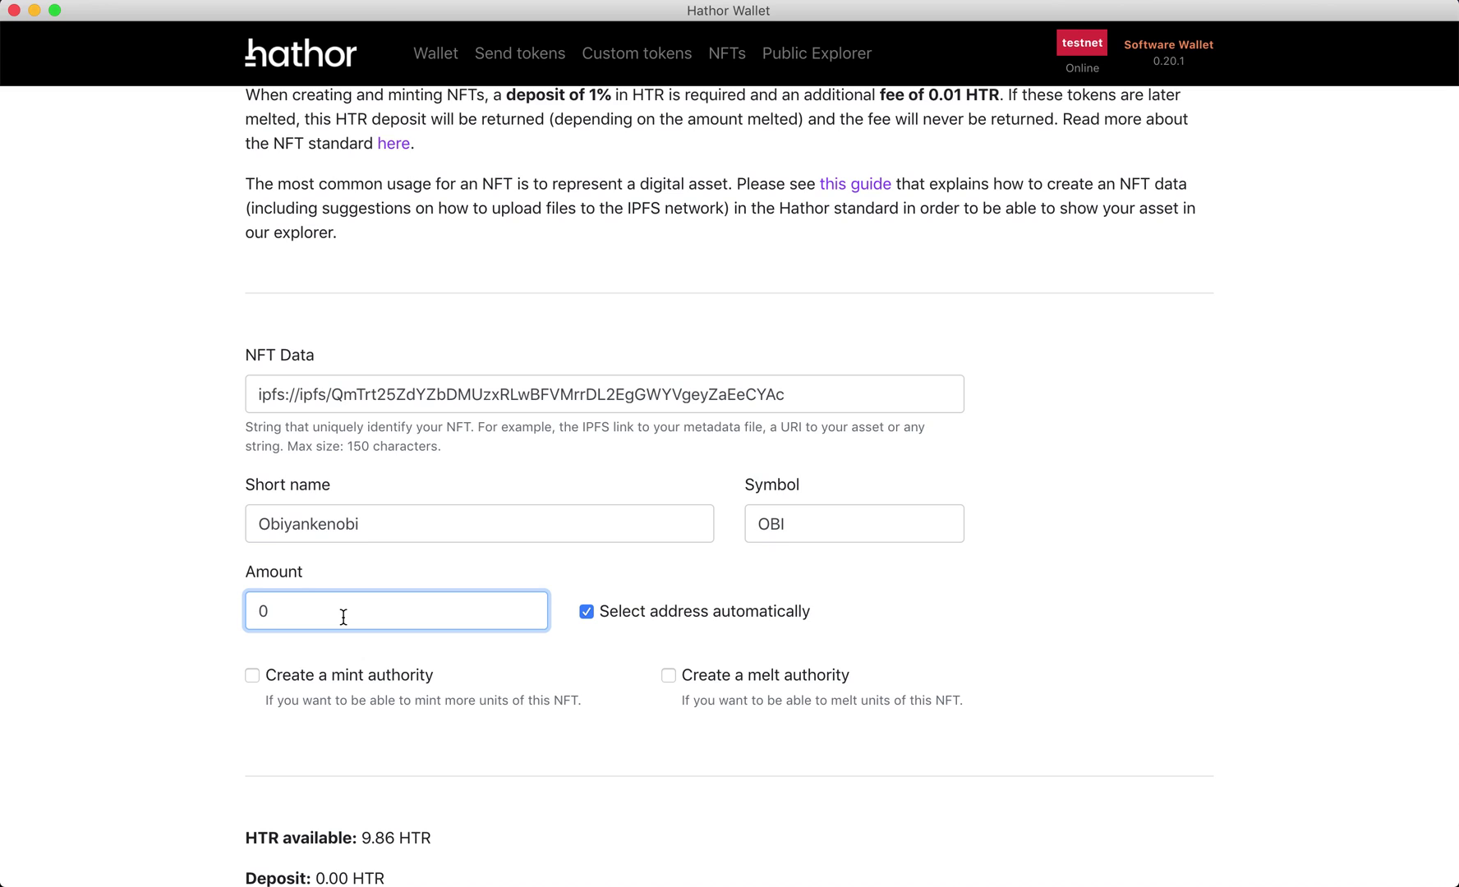
text(10)
- Review the NFT Data link and the Deposit and Fee lines before submitting
scroll(156, 689, down, 3)
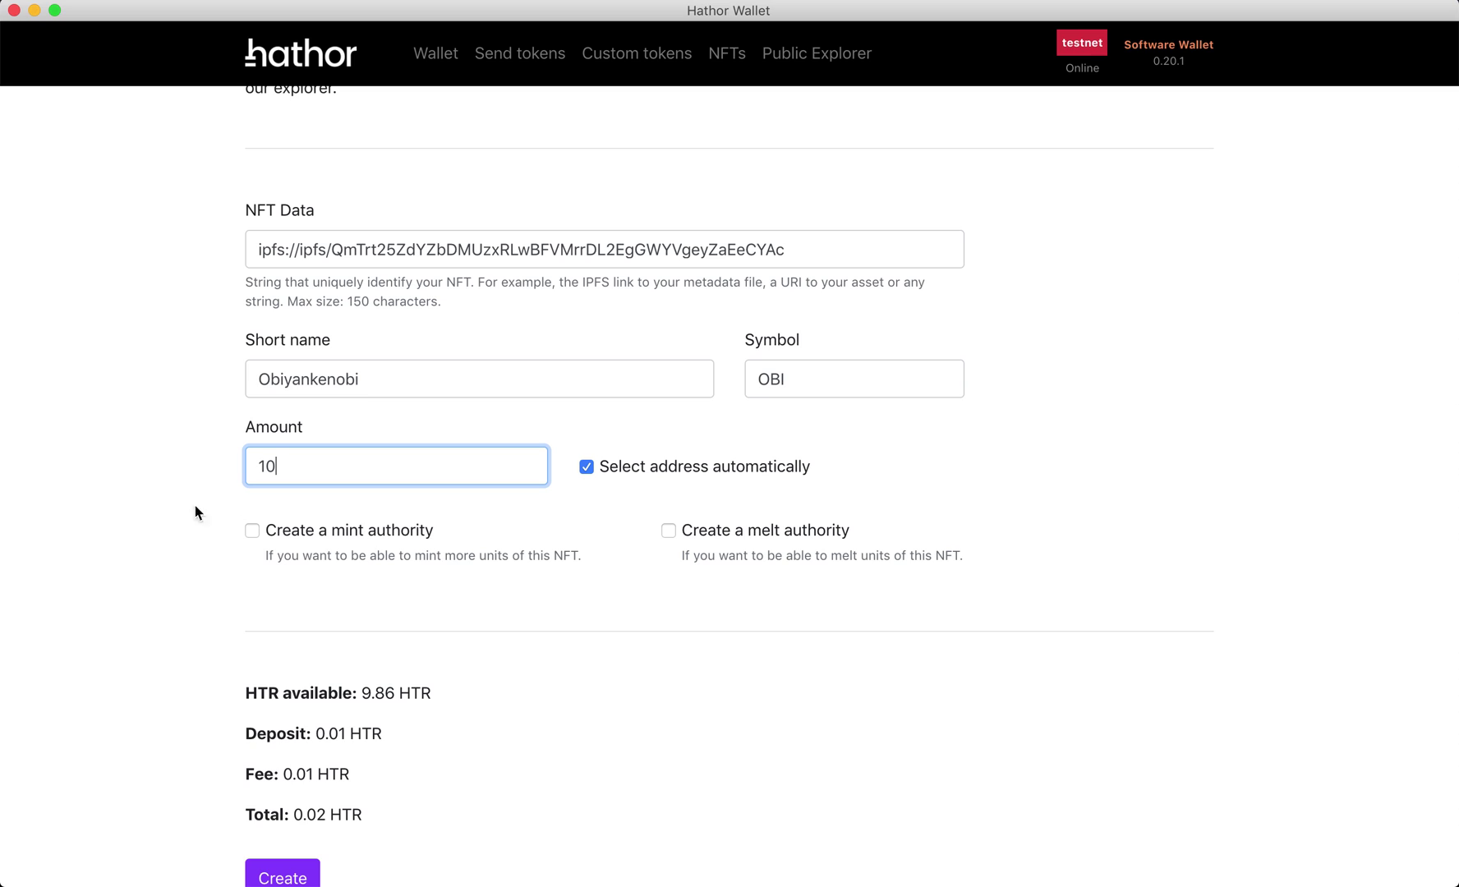
scroll(189, 511, up, 2)
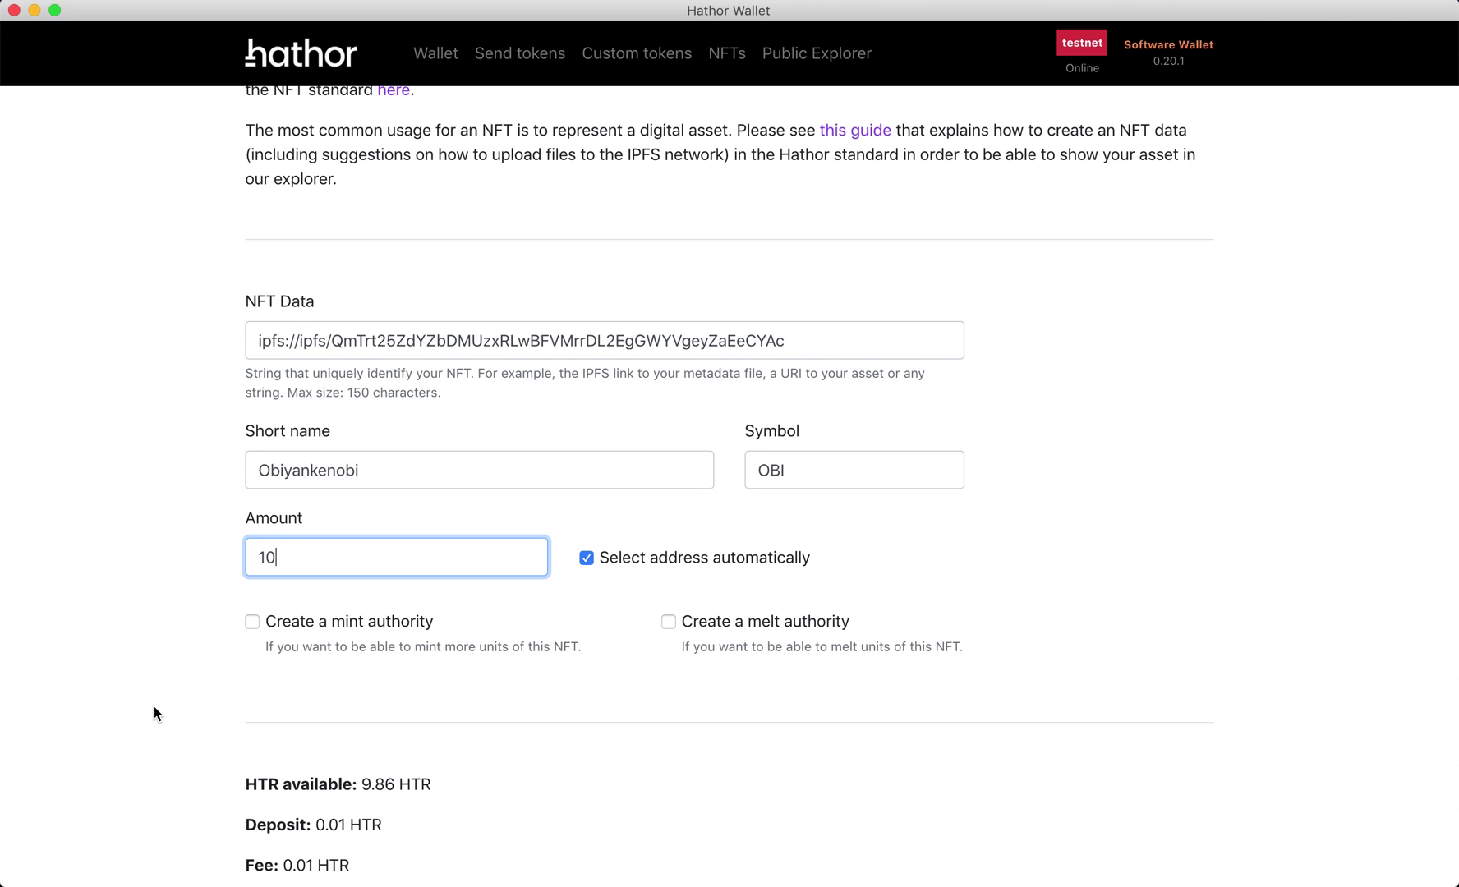
scroll(186, 695, down, 3)
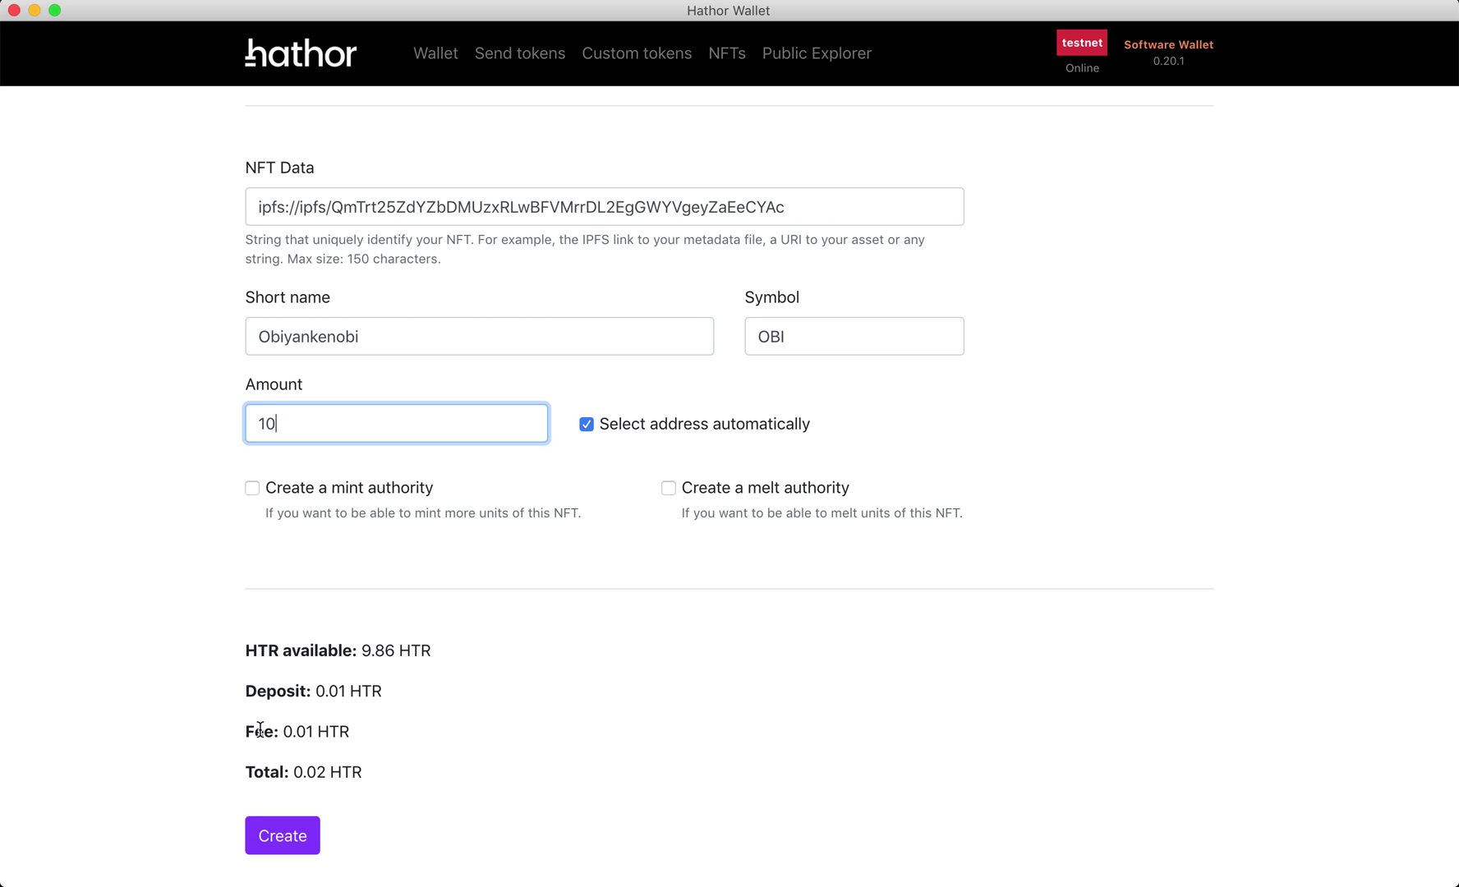
scroll(287, 590, up, 3)
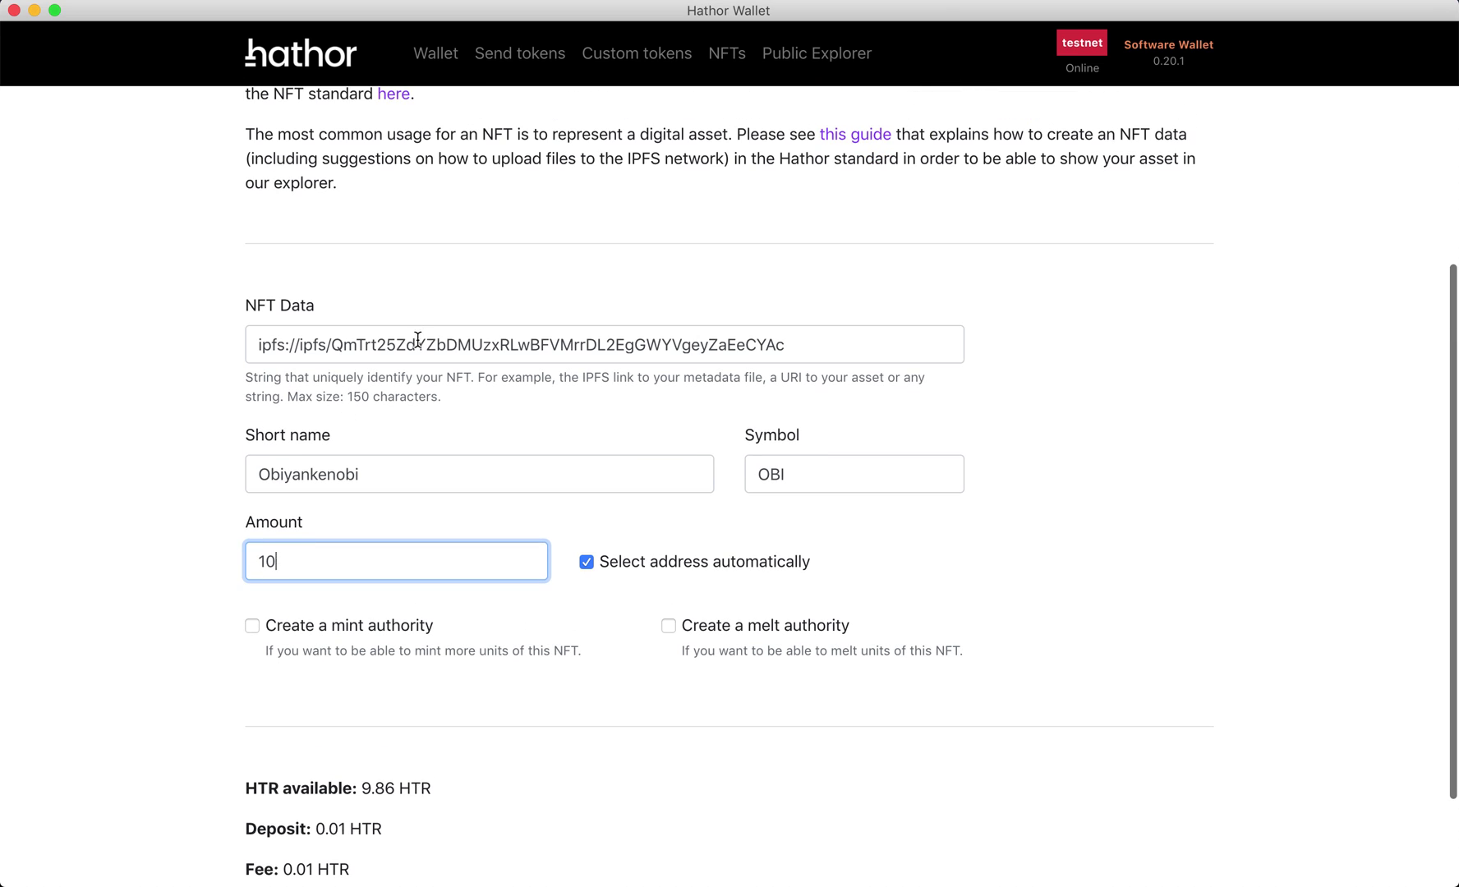
triple_click(418, 338)
scroll(188, 497, down, 3)
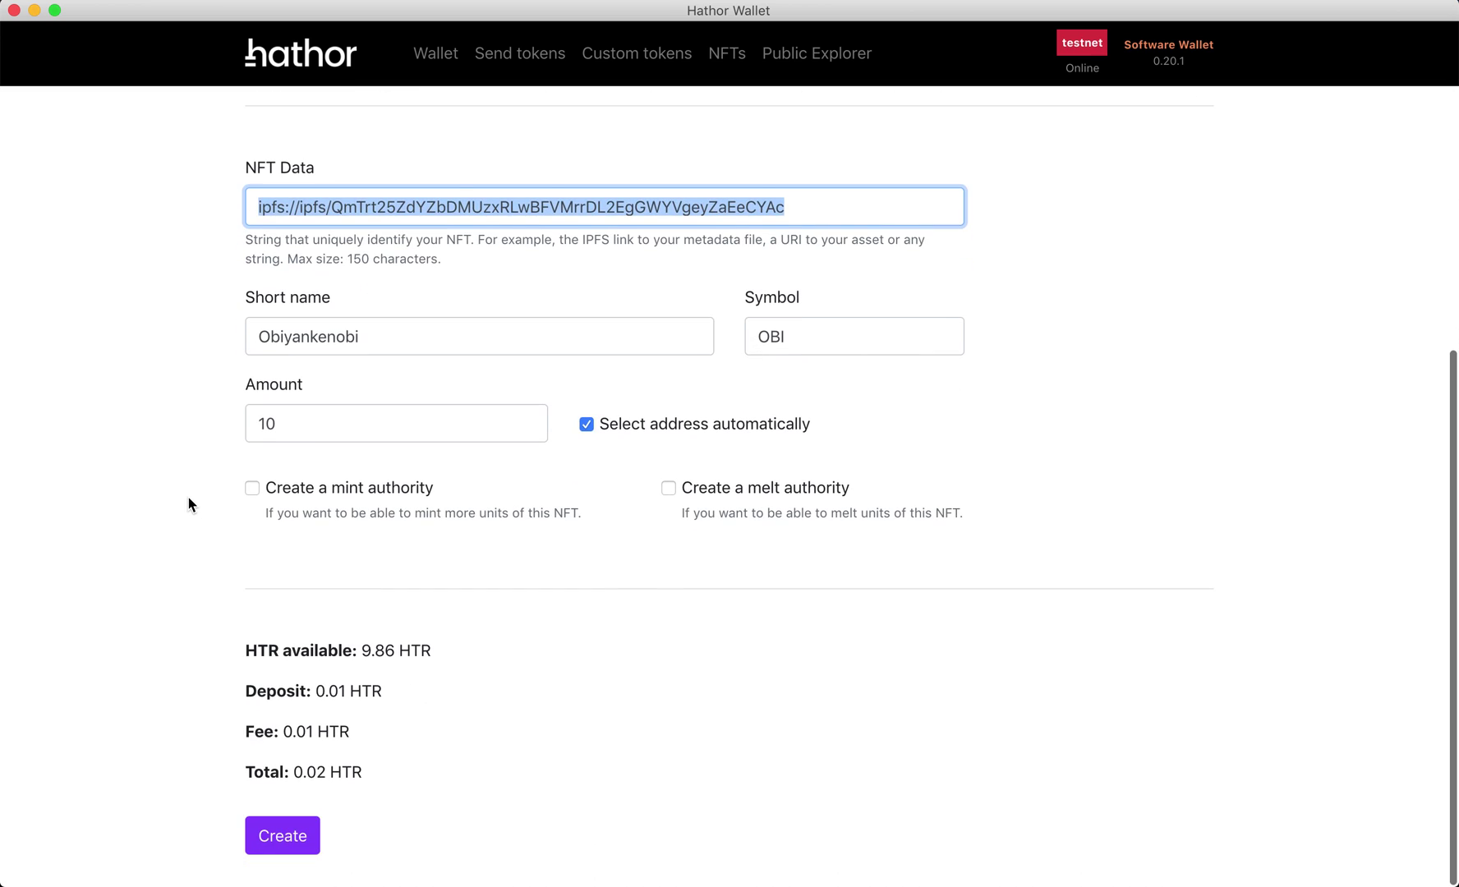
click(188, 497)
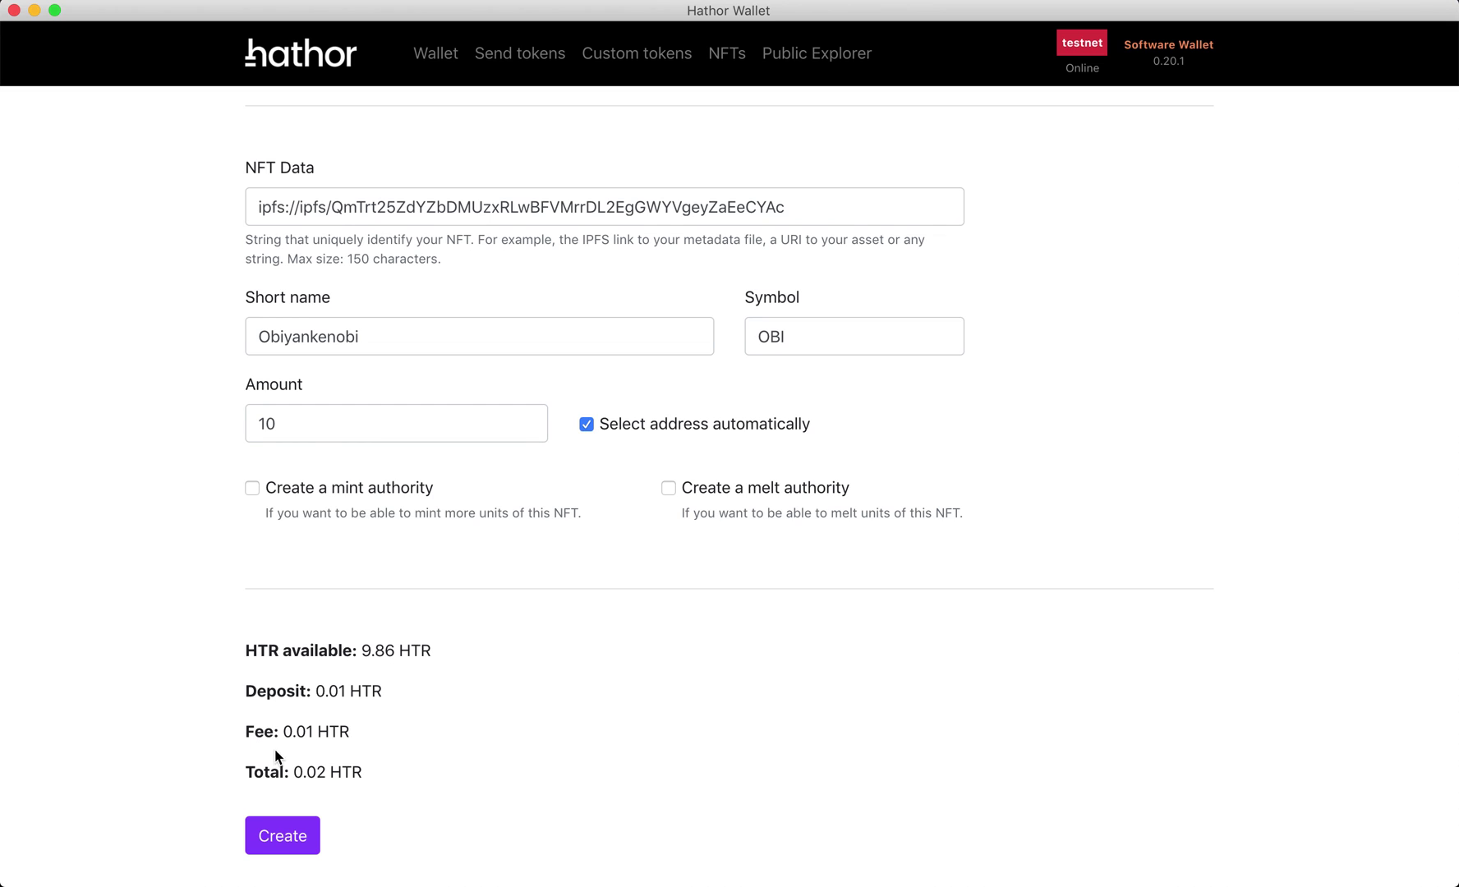
drag(246, 732, 333, 732)
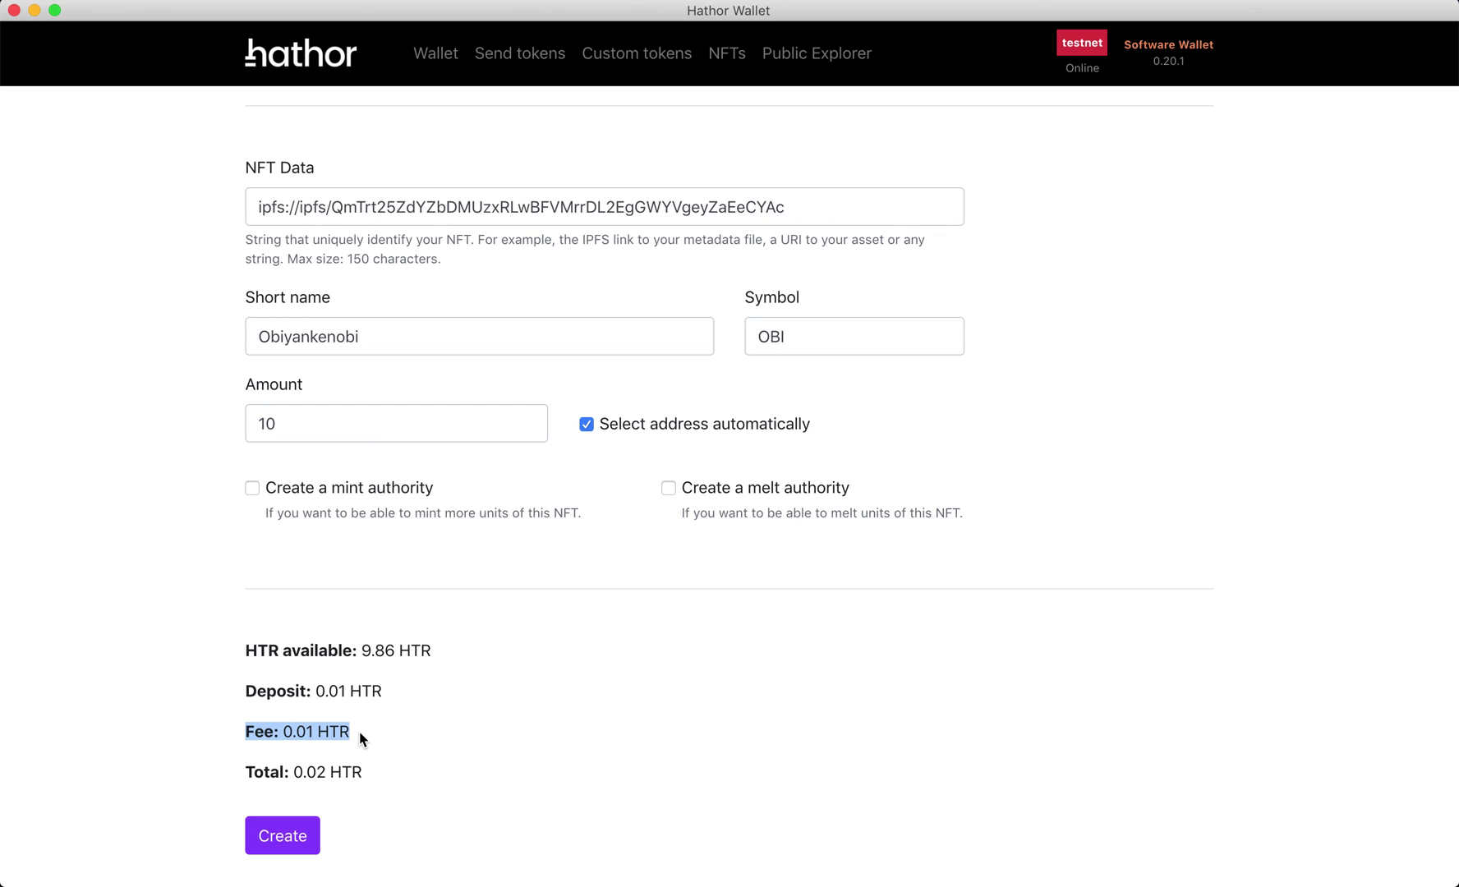
click(360, 734)
double_click(261, 693)
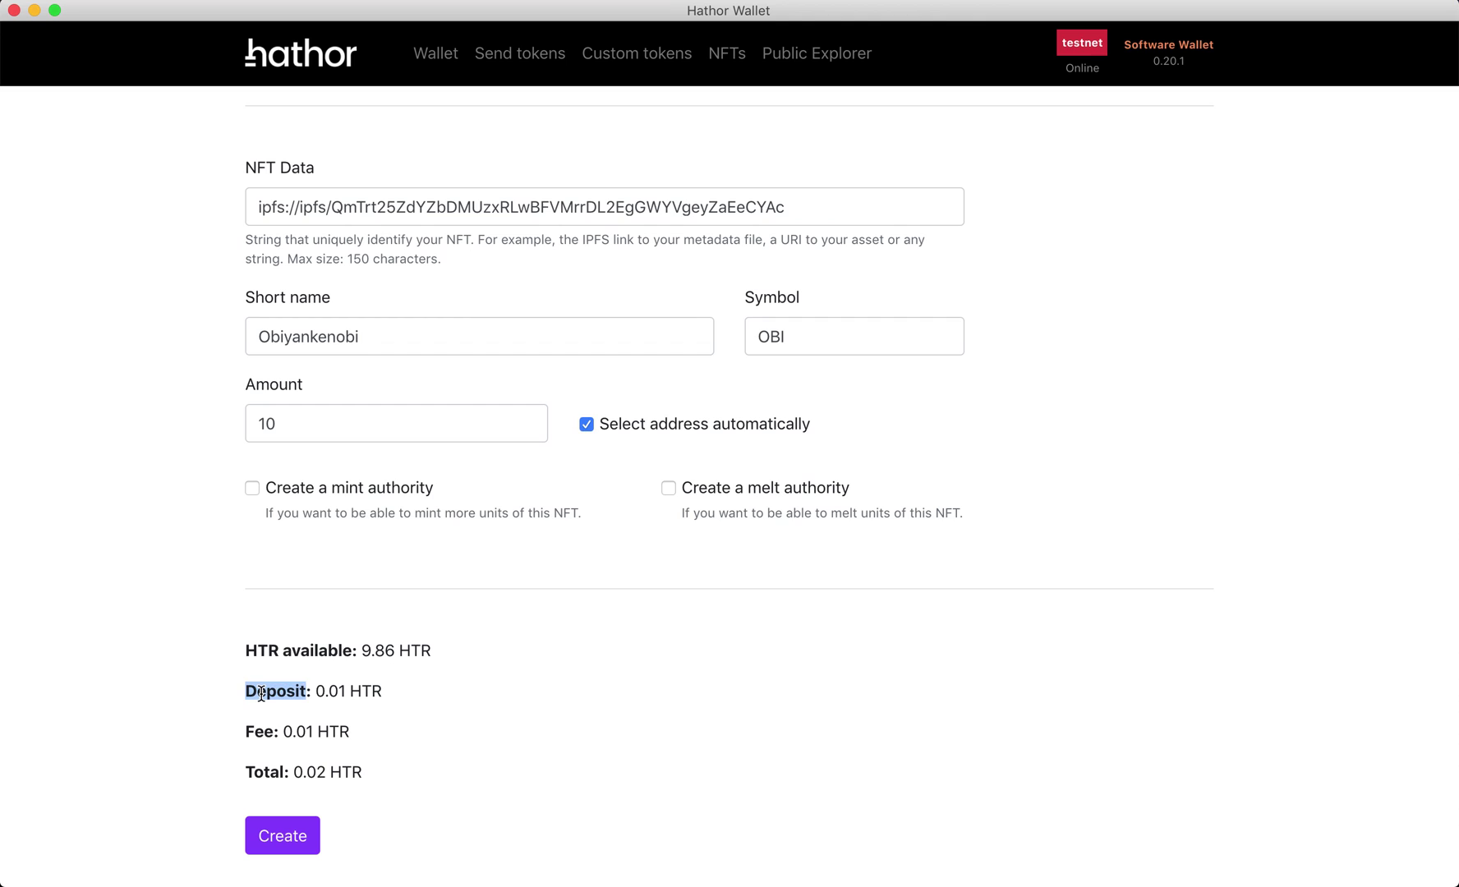
triple_click(261, 693)
triple_click(257, 734)
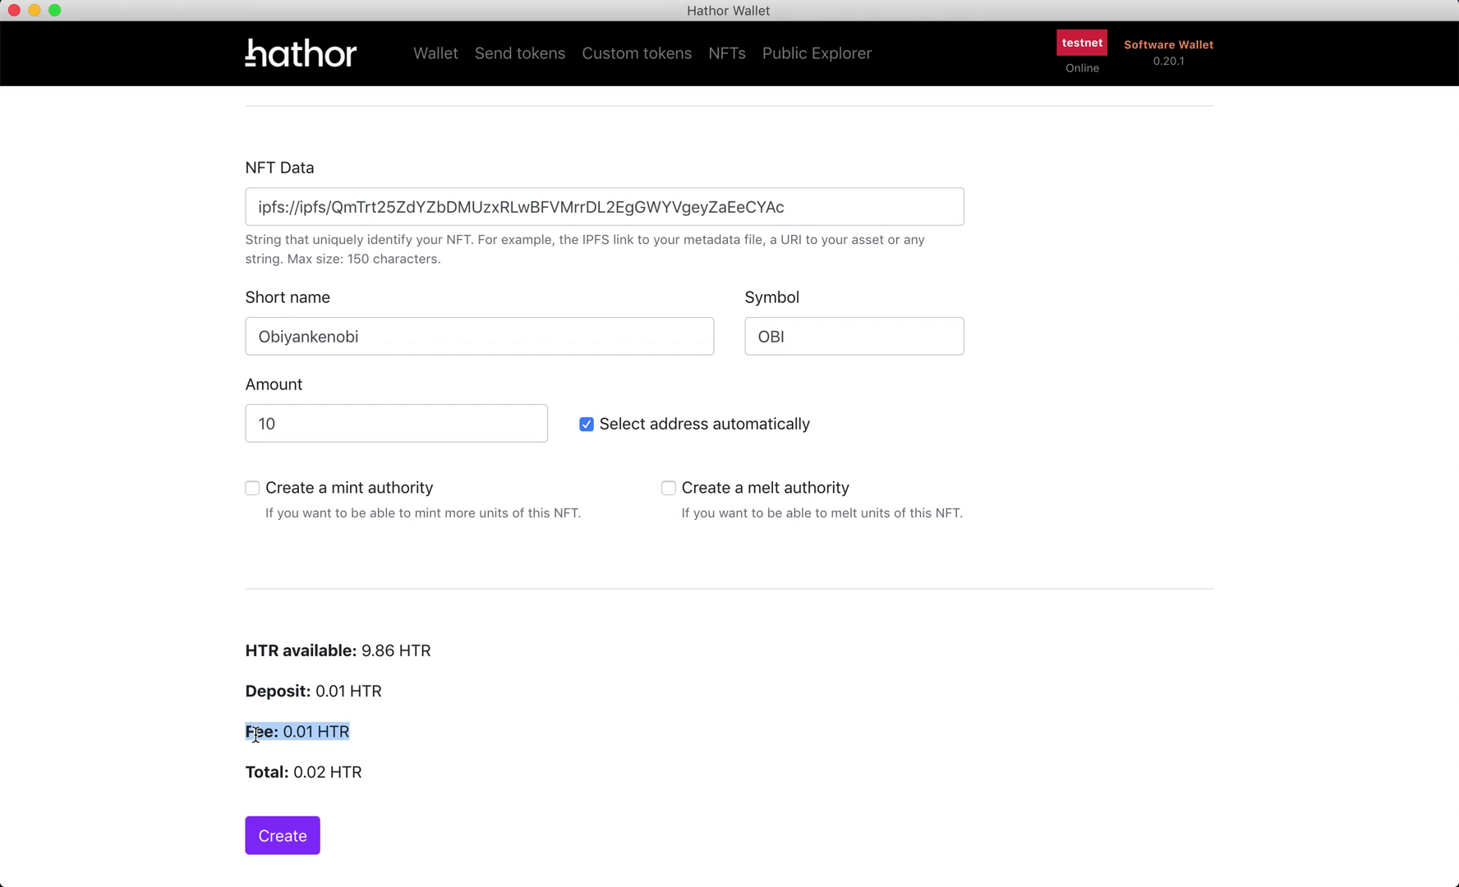
click(210, 582)
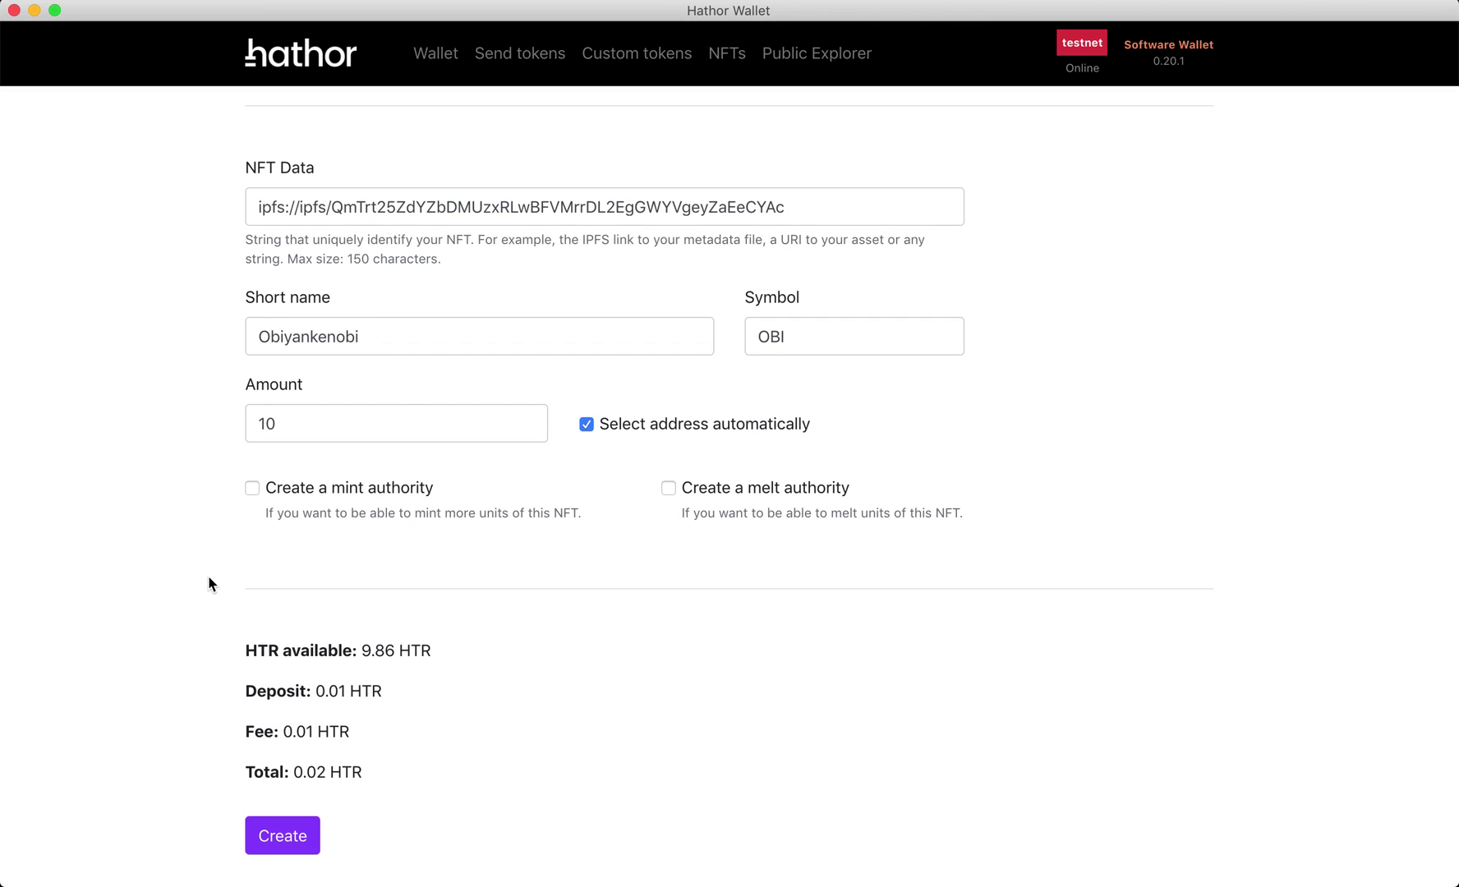
scroll(219, 683, up, 3)
scroll(221, 680, down, 3)
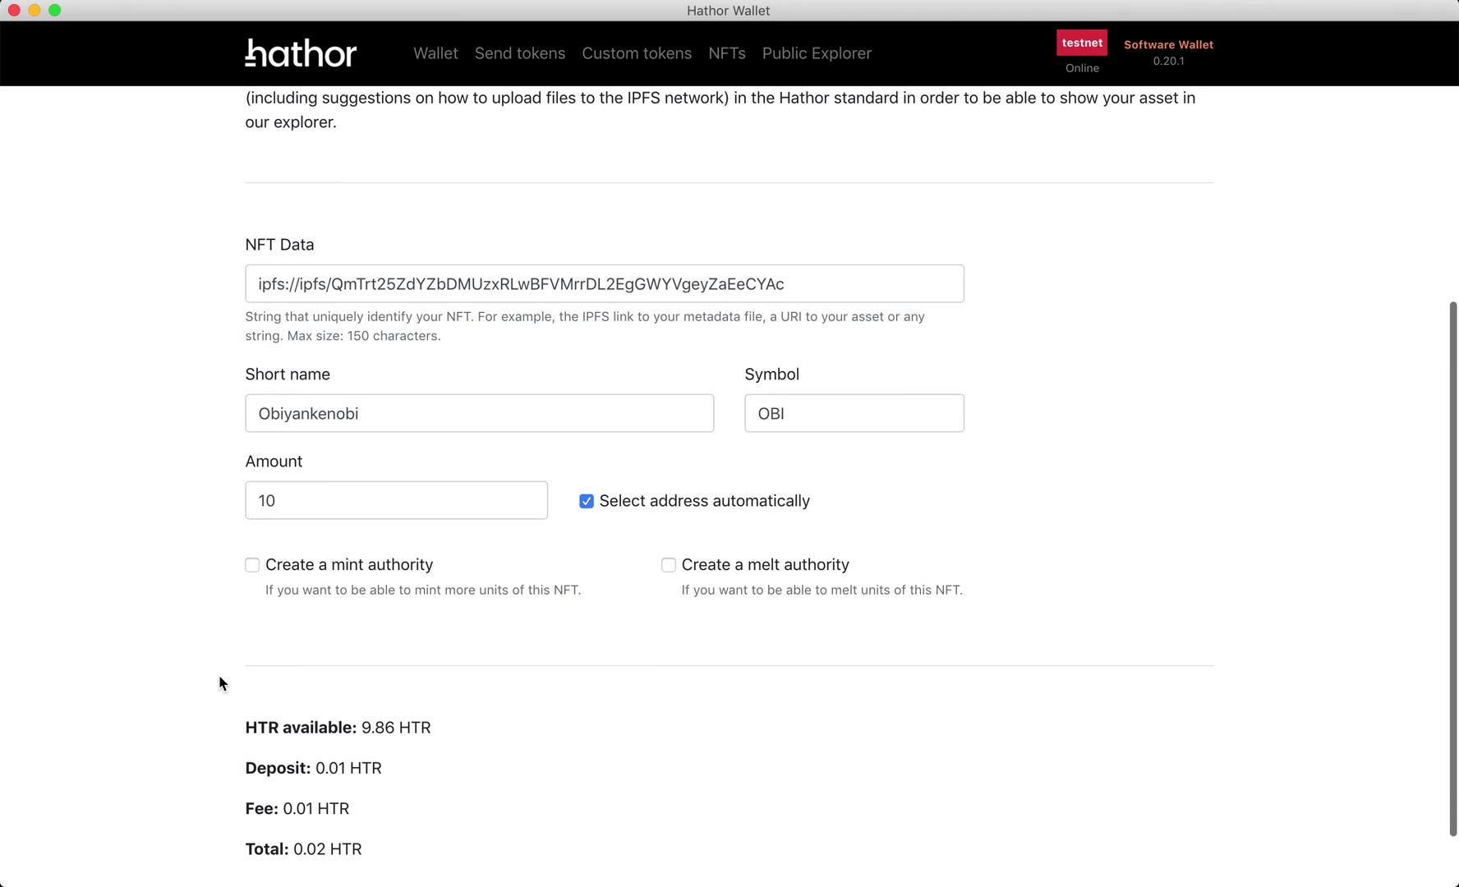
- Create the NFT, confirming with the wallet PIN and dismissing both notices
click(274, 836)
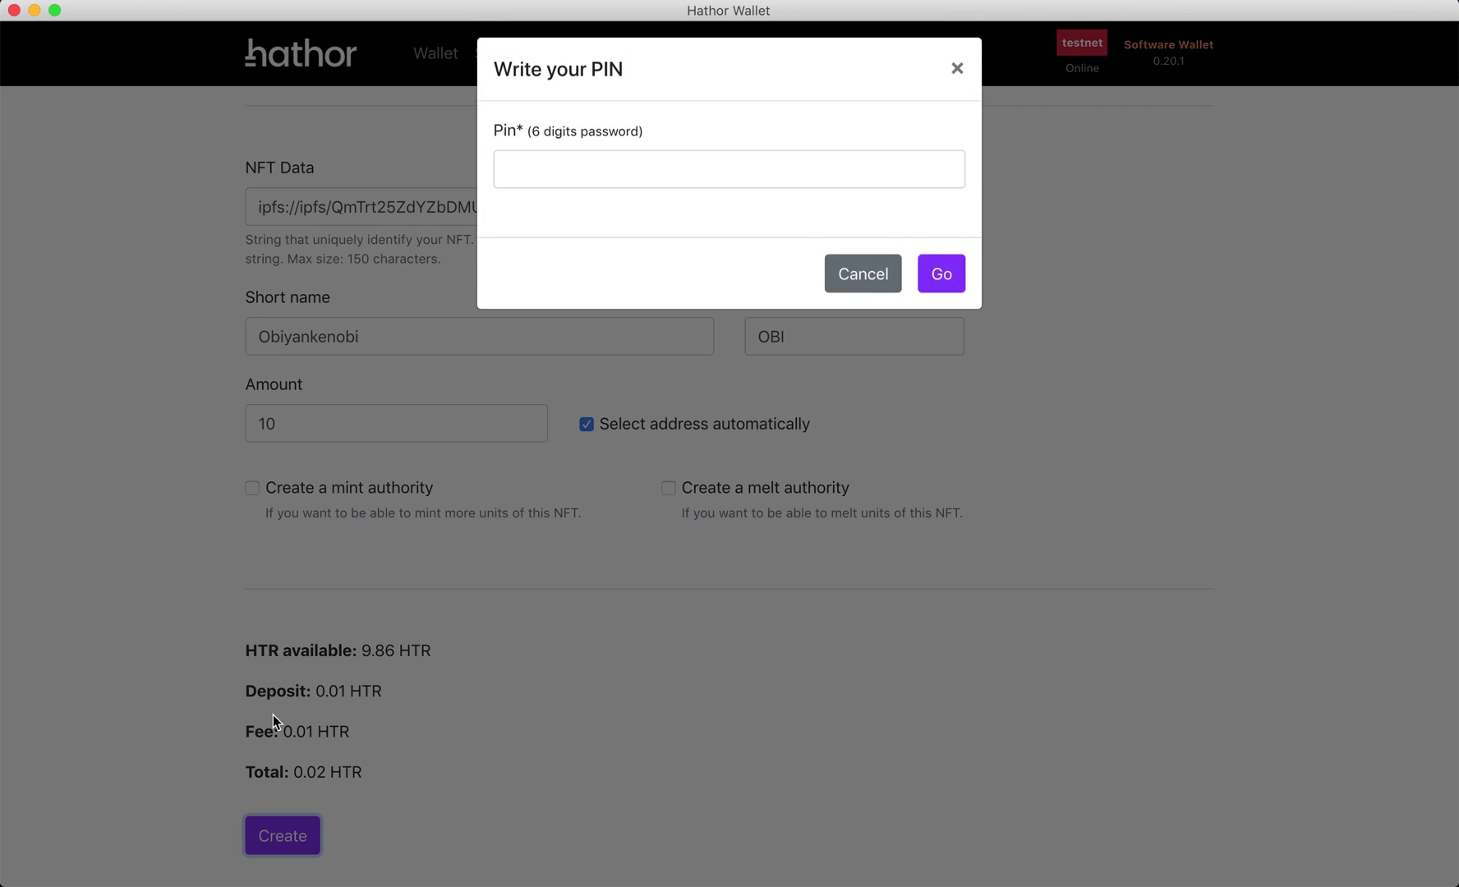
text(123456)
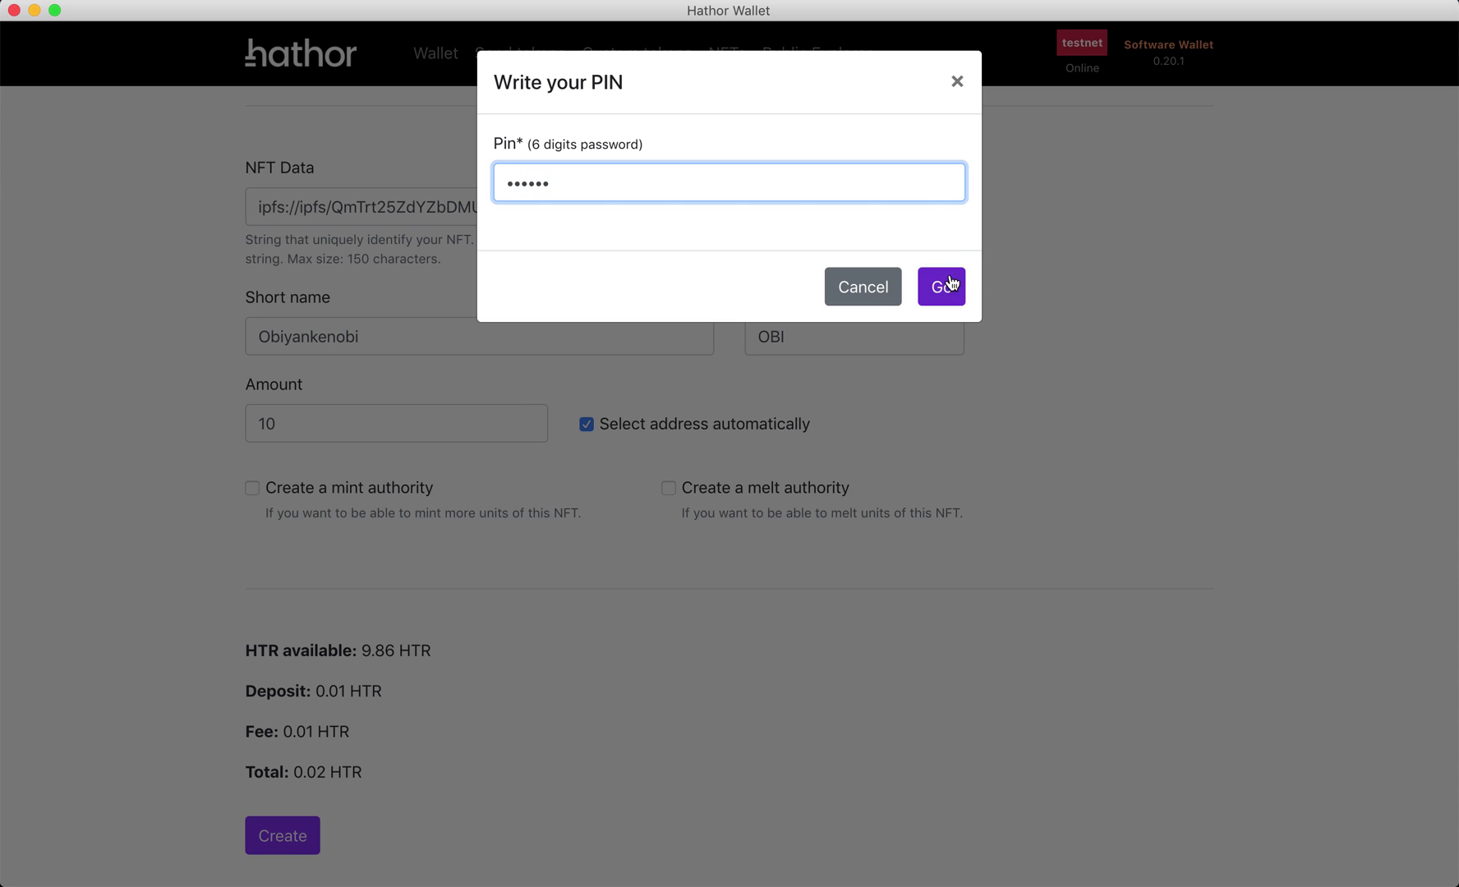
click(941, 286)
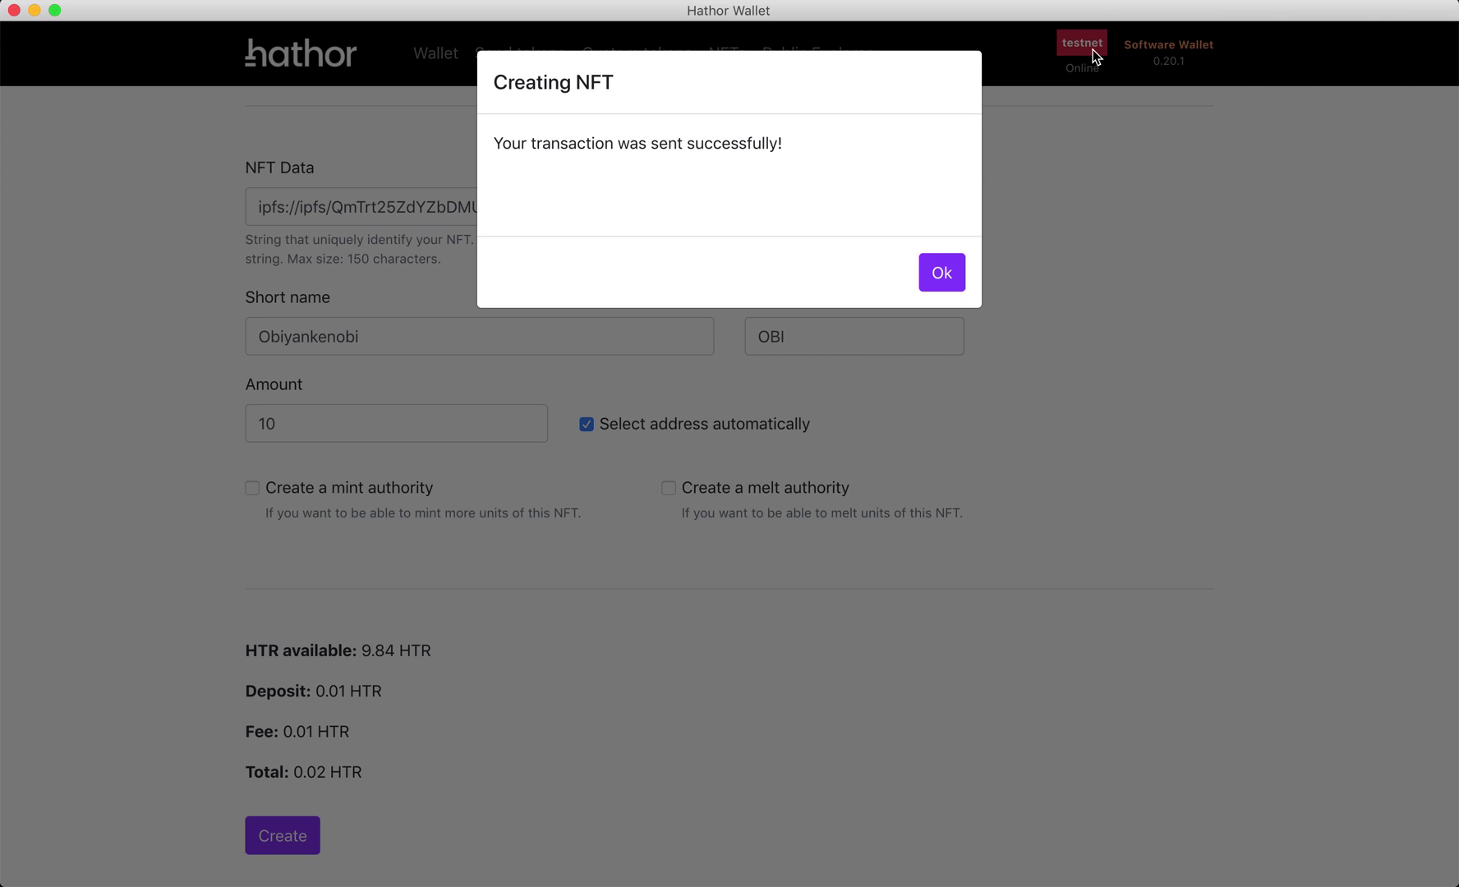
click(953, 273)
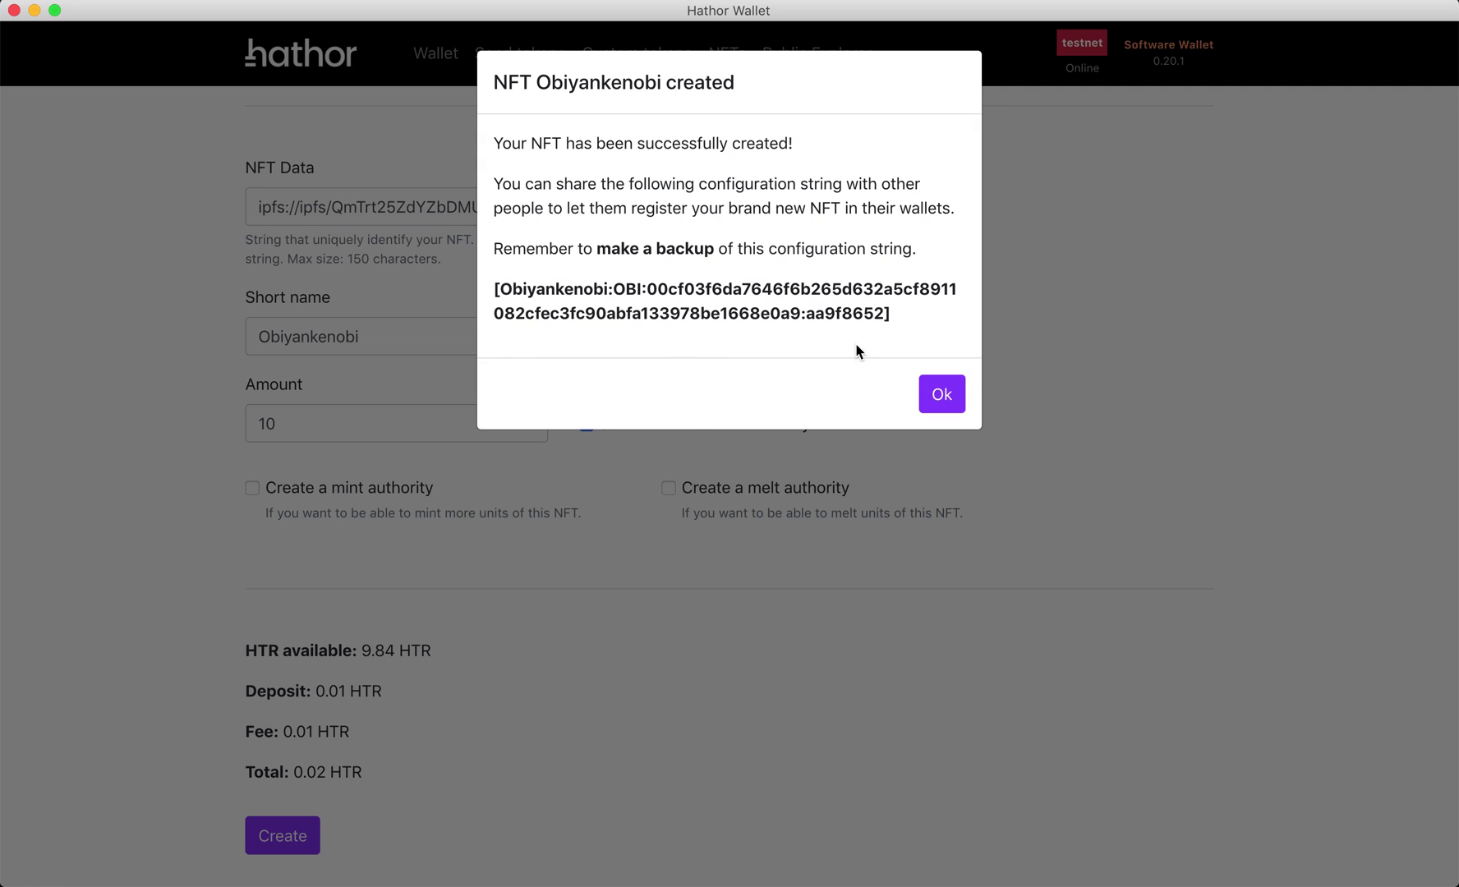
click(957, 405)
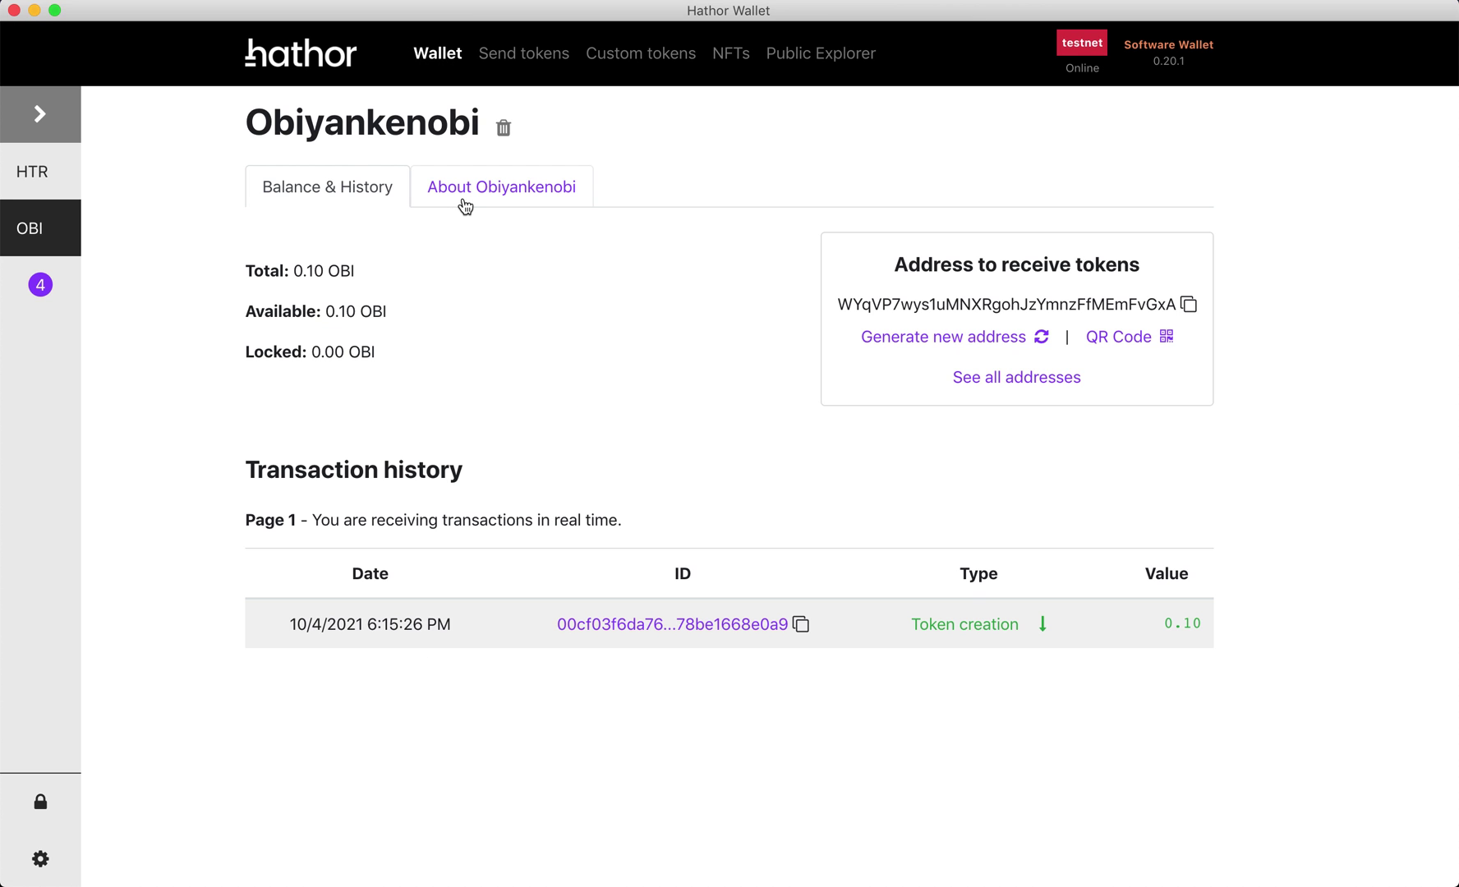
- Open the Obiyankenobi token details and copy its full UID
click(460, 197)
scroll(561, 319, up, 3)
double_click(570, 309)
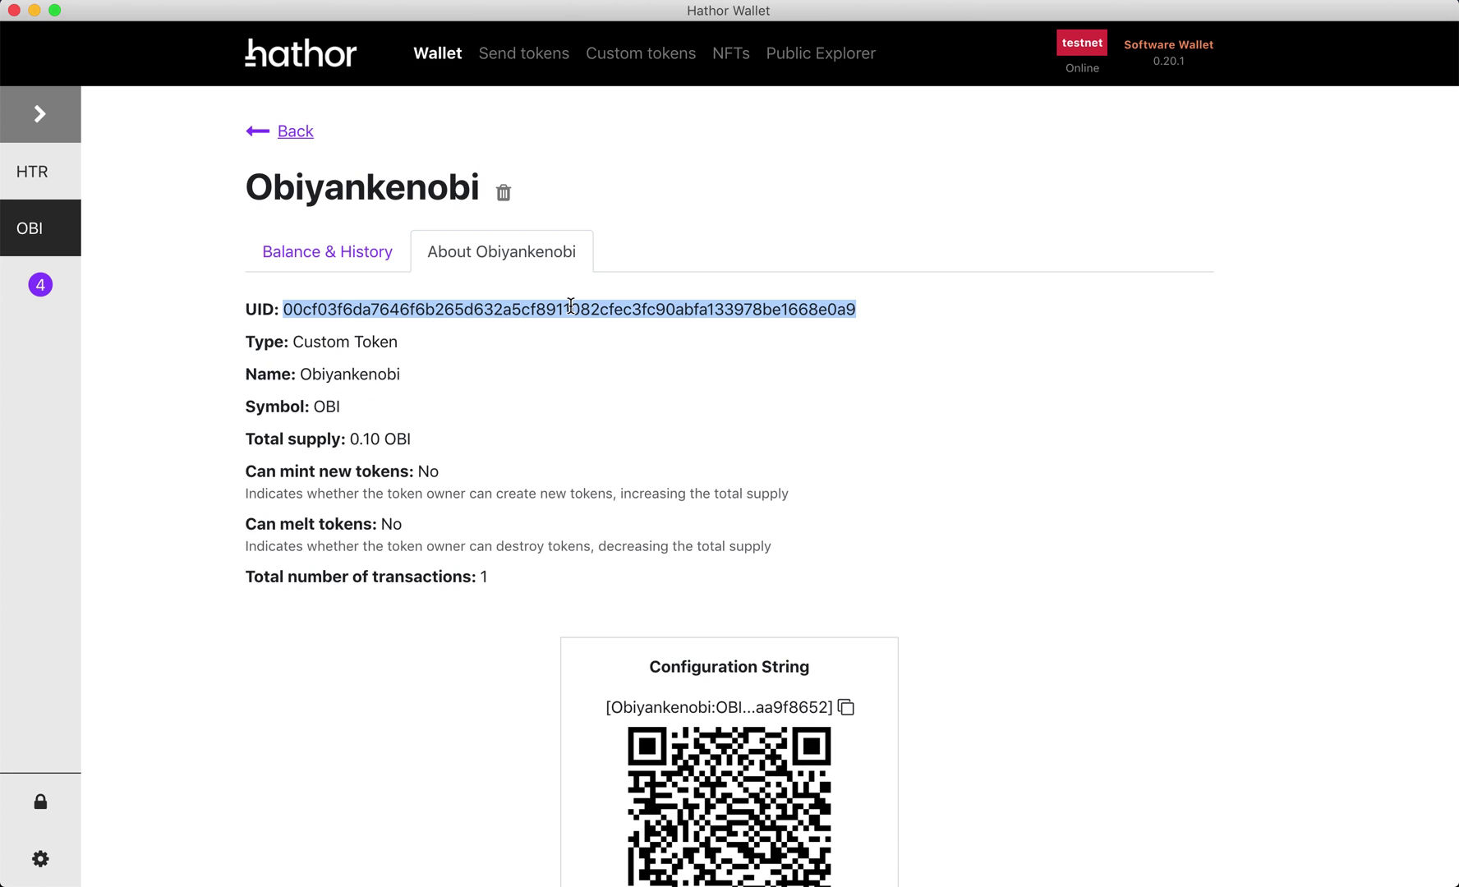
key(super+Tab)
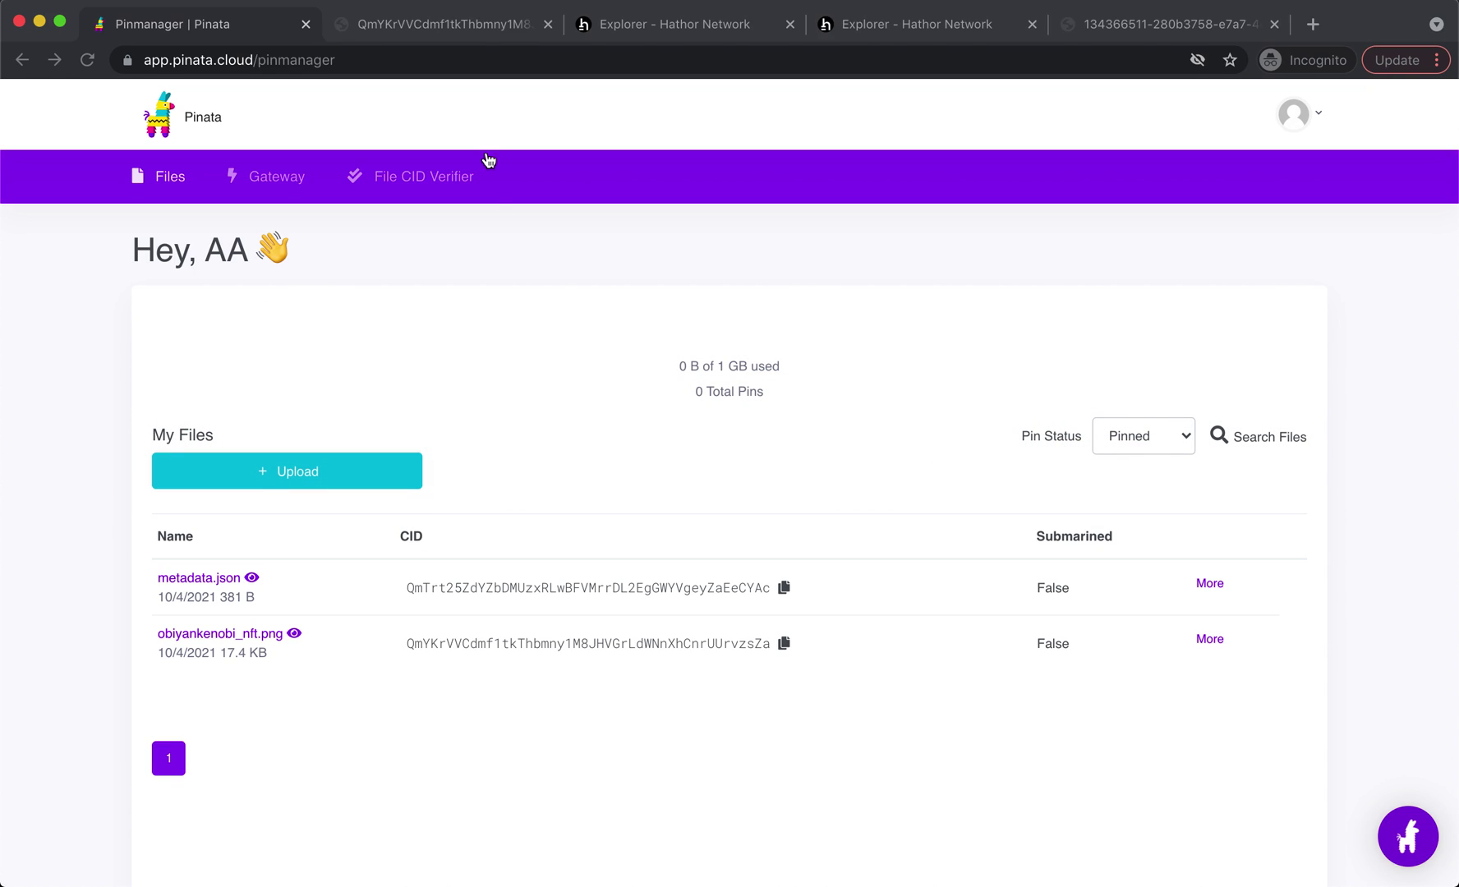
- Search Hathor Explorer for the pasted Obiyankenobi token UID
click(659, 26)
click(1049, 117)
key(super+a)
key(super+v)
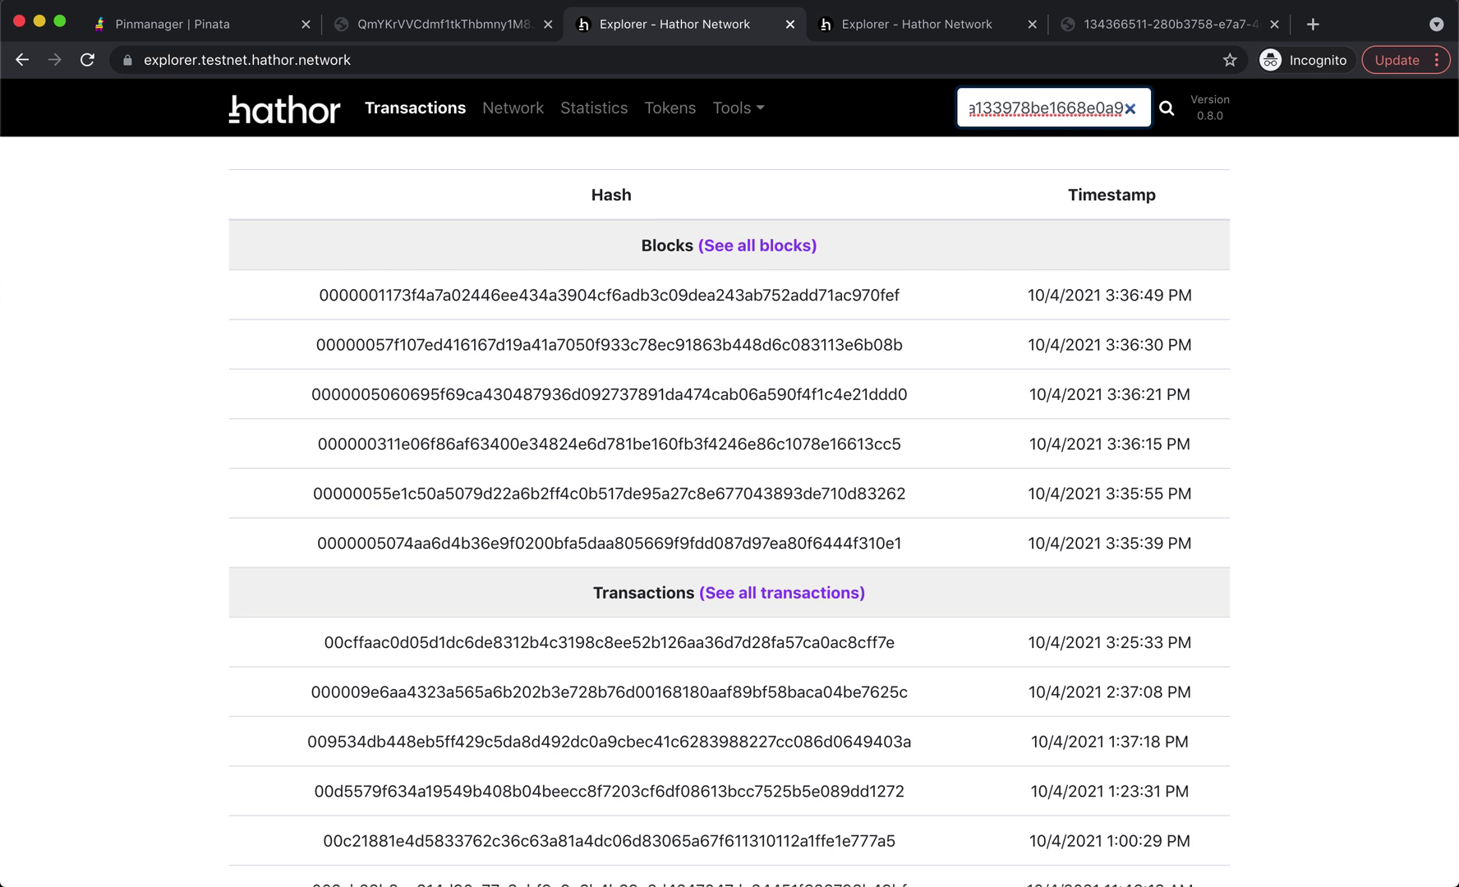
key(Return)
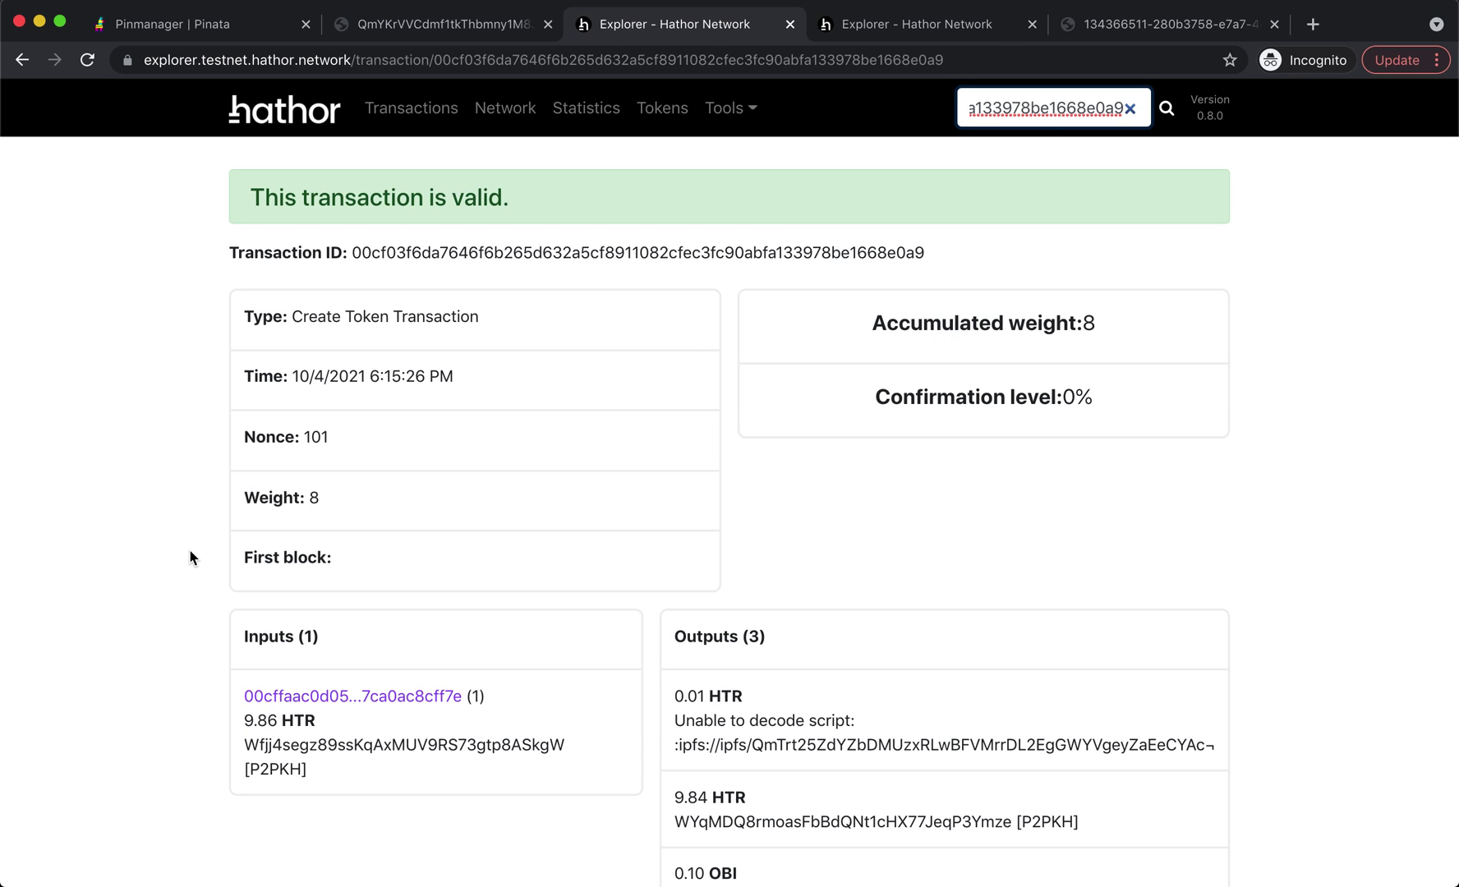
- Inspect the transaction outputs: the IPFS hash in the first output and the 0.10 OBI amount
scroll(190, 556, down, 2)
scroll(191, 558, down, 3)
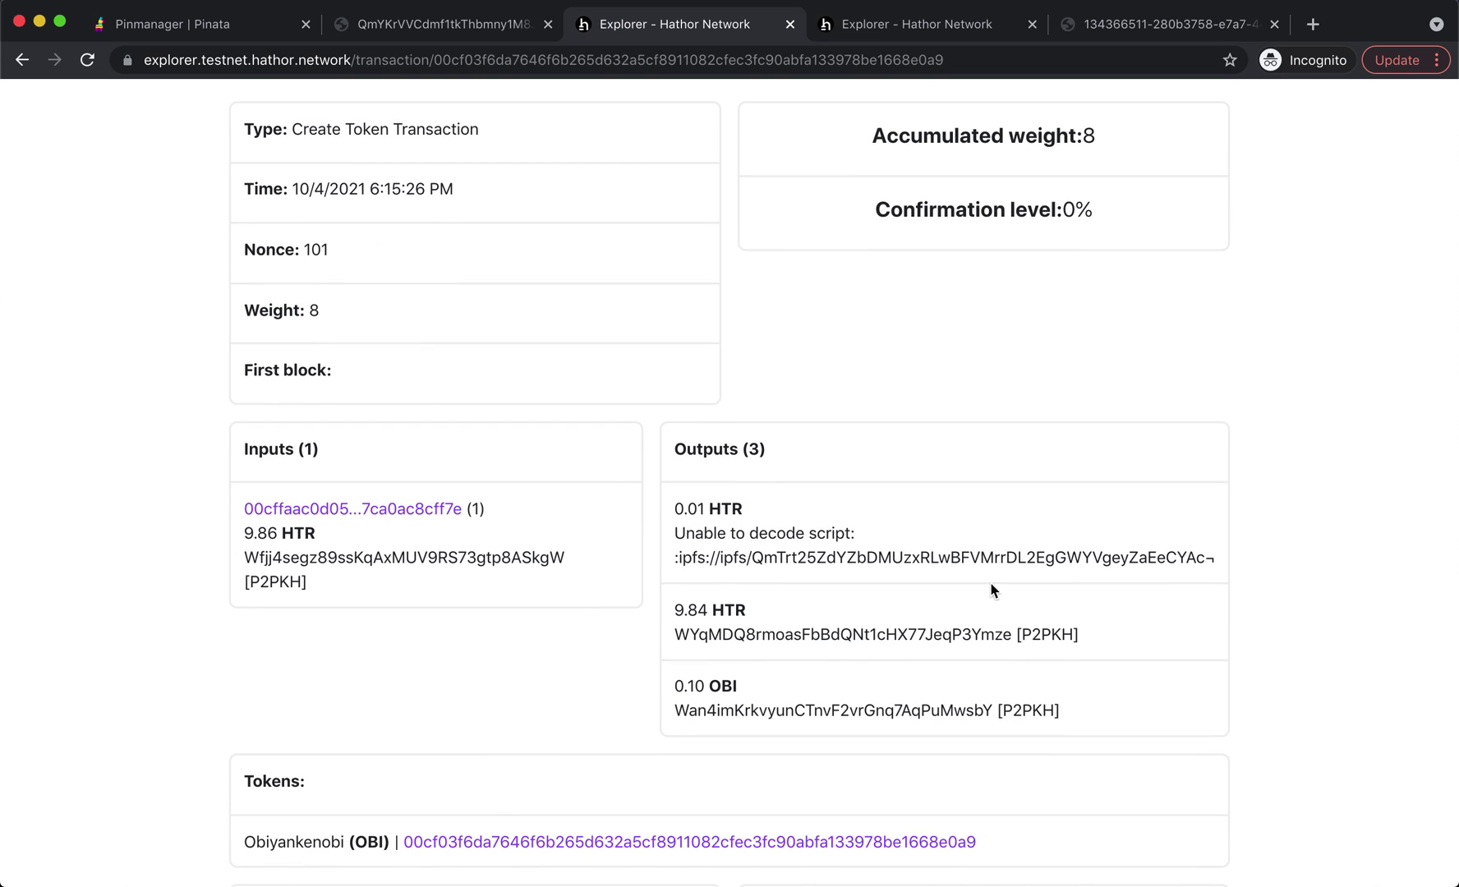
double_click(1146, 560)
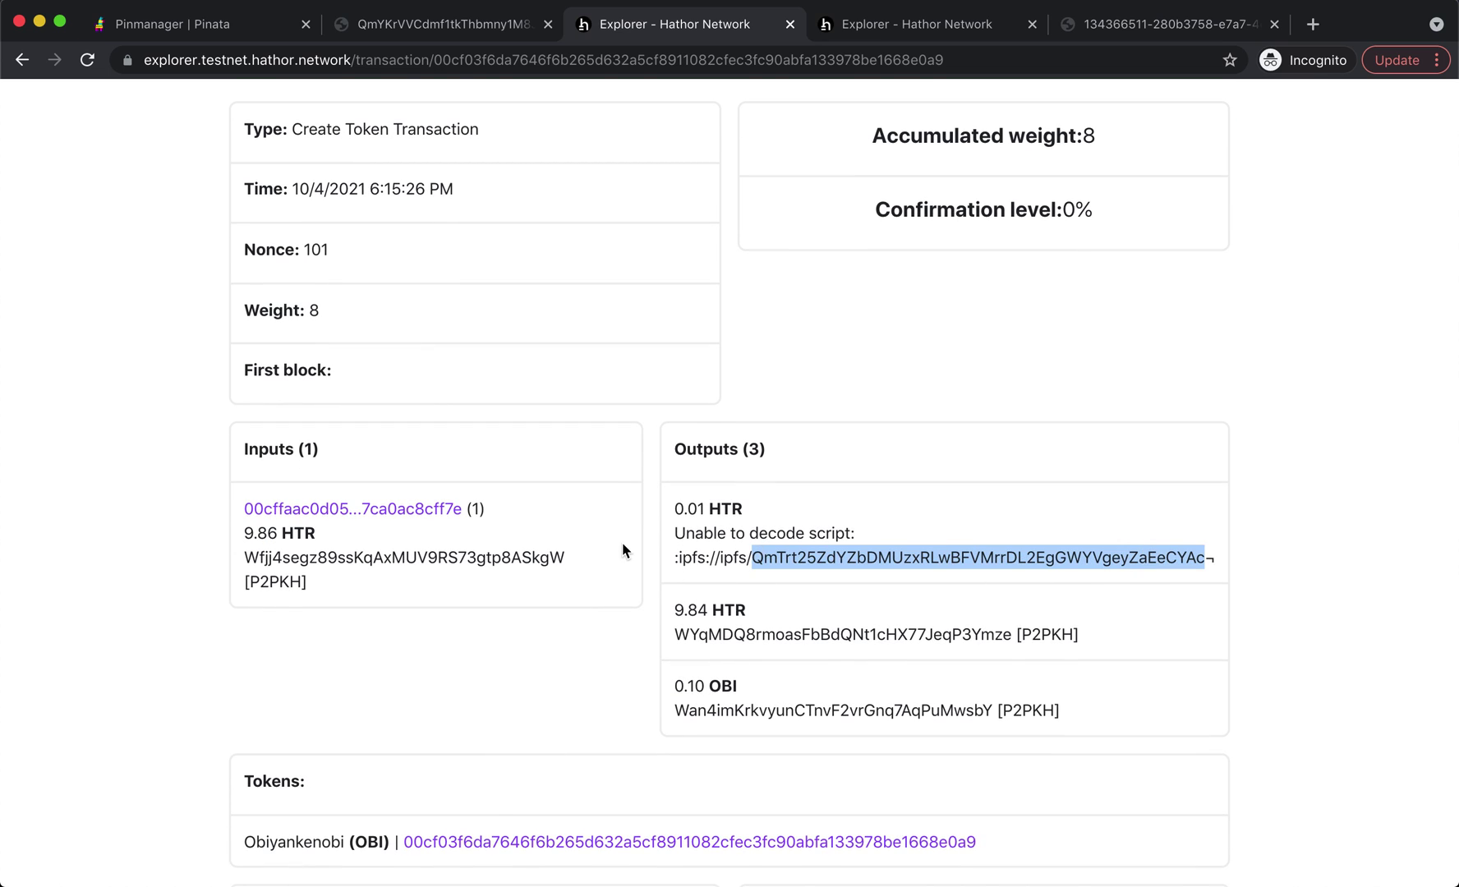
scroll(575, 655, down, 2)
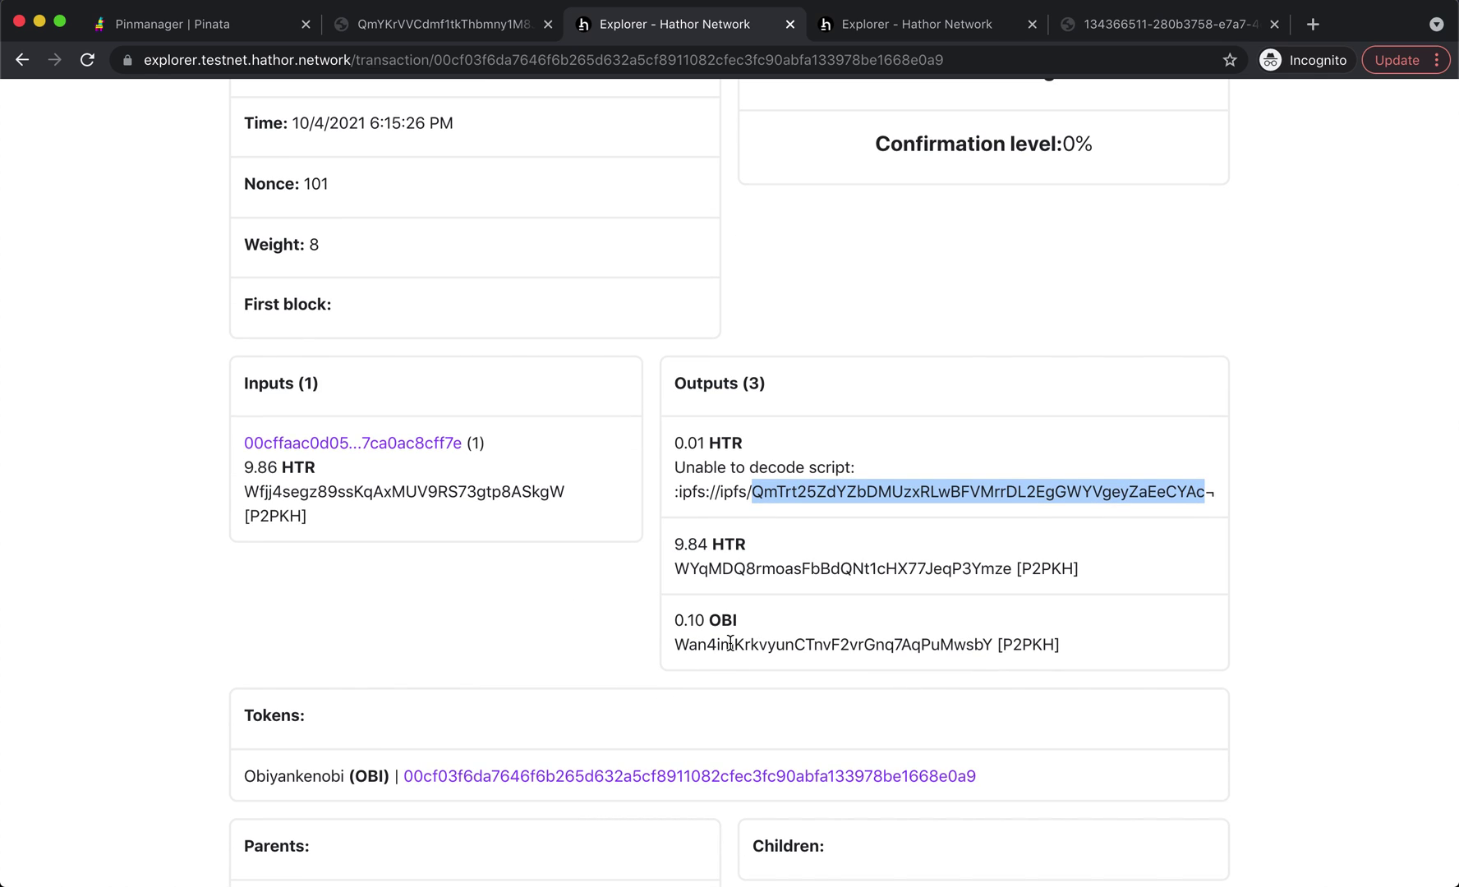
double_click(694, 623)
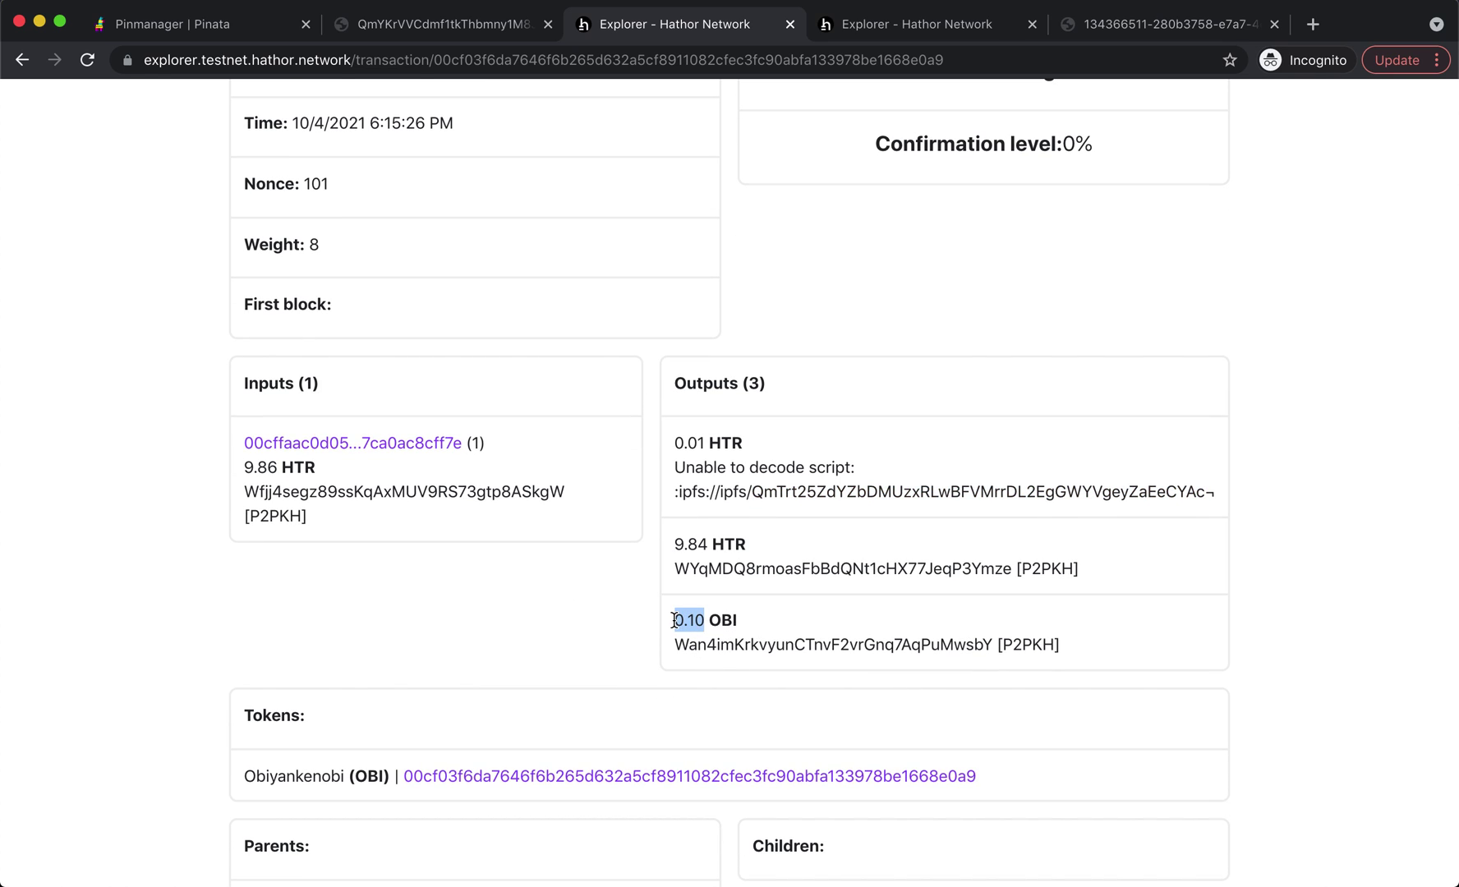
click(648, 627)
drag(672, 620, 703, 620)
click(703, 620)
double_click(703, 621)
click(704, 620)
double_click(704, 620)
click(705, 620)
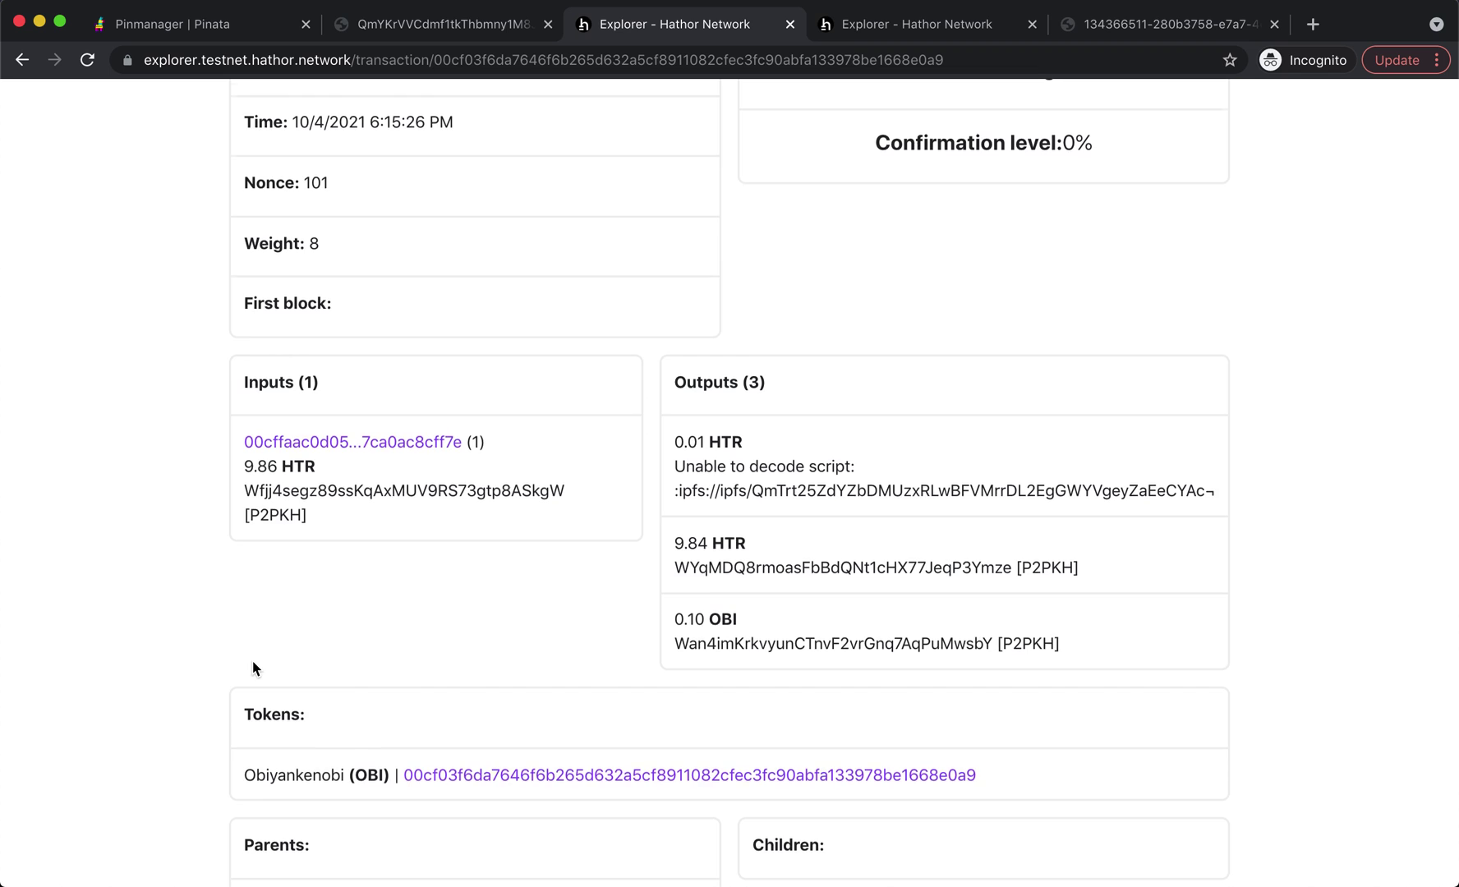
- Check the 0.01 HTR output, then open the OBI token's detail page
scroll(258, 668, down, 3)
scroll(559, 690, up, 3)
scroll(575, 707, up, 1)
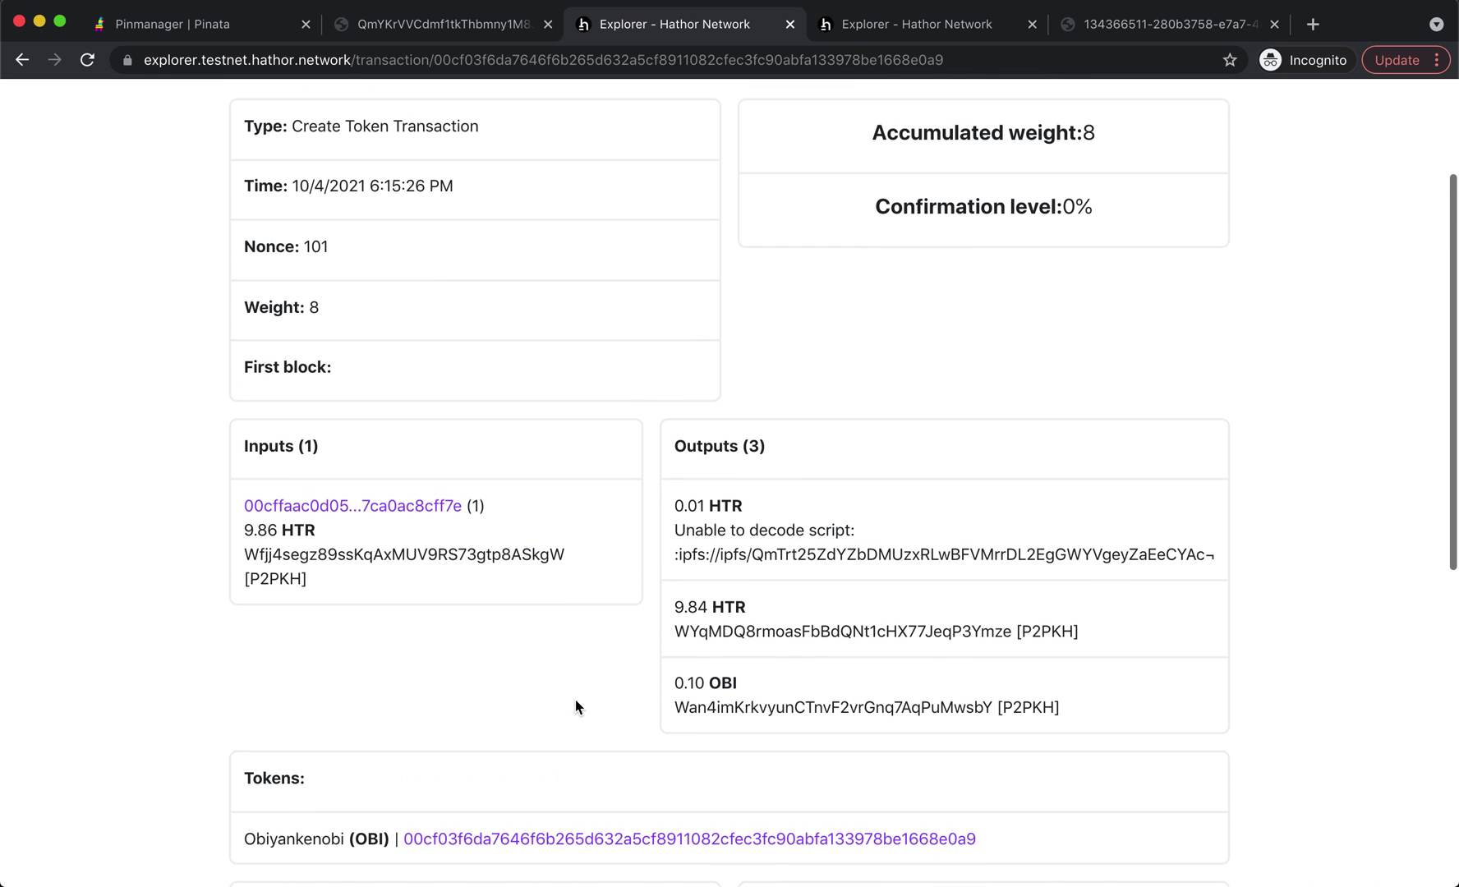
drag(674, 505, 745, 509)
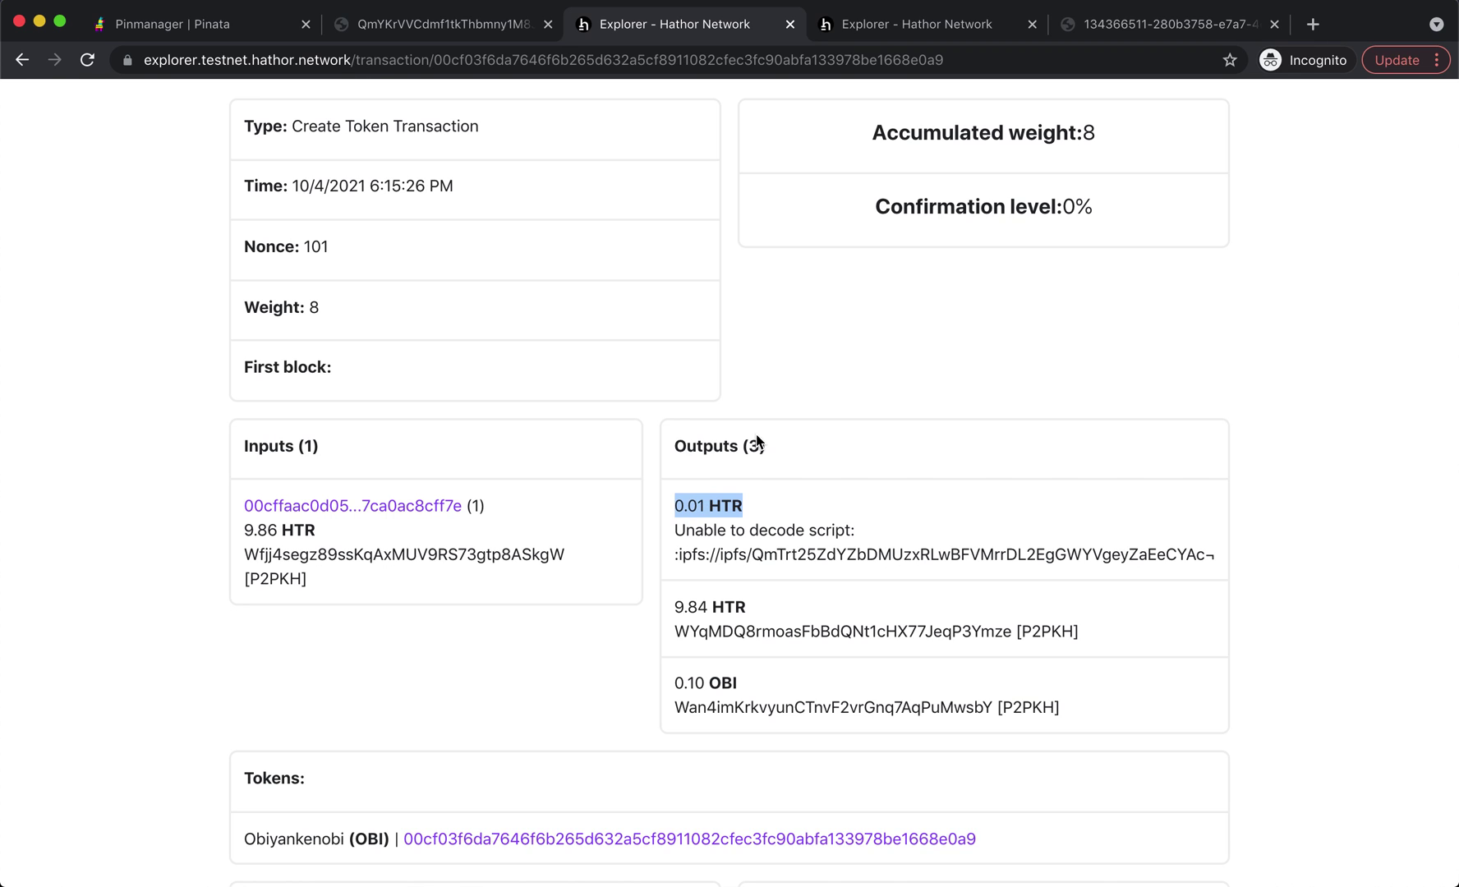
scroll(663, 519, down, 1)
scroll(663, 519, down, 1)
click(680, 447)
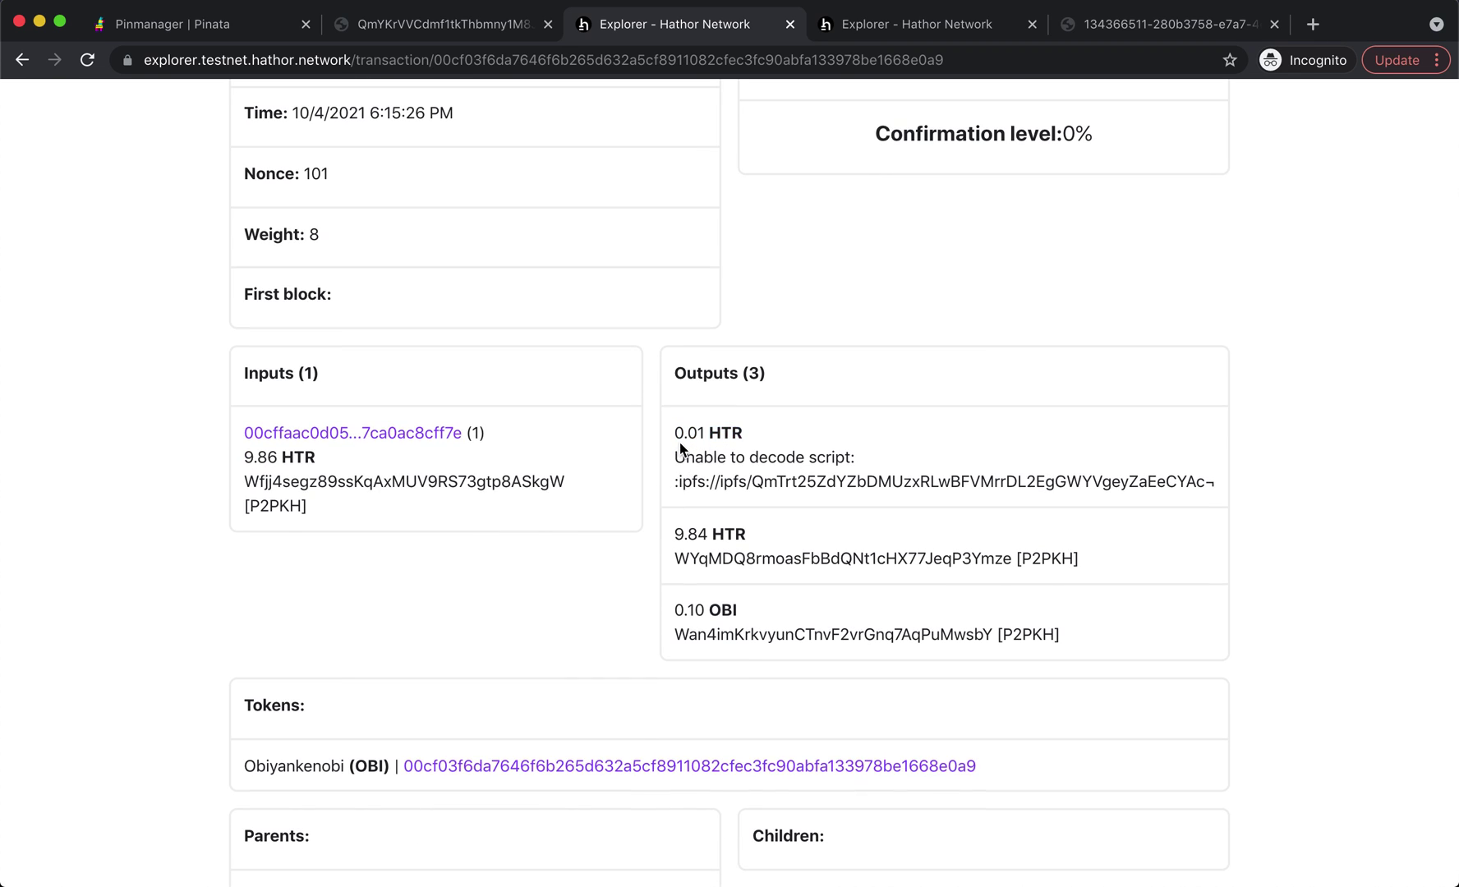
scroll(647, 483, down, 3)
scroll(647, 483, up, 10)
scroll(647, 484, down, 8)
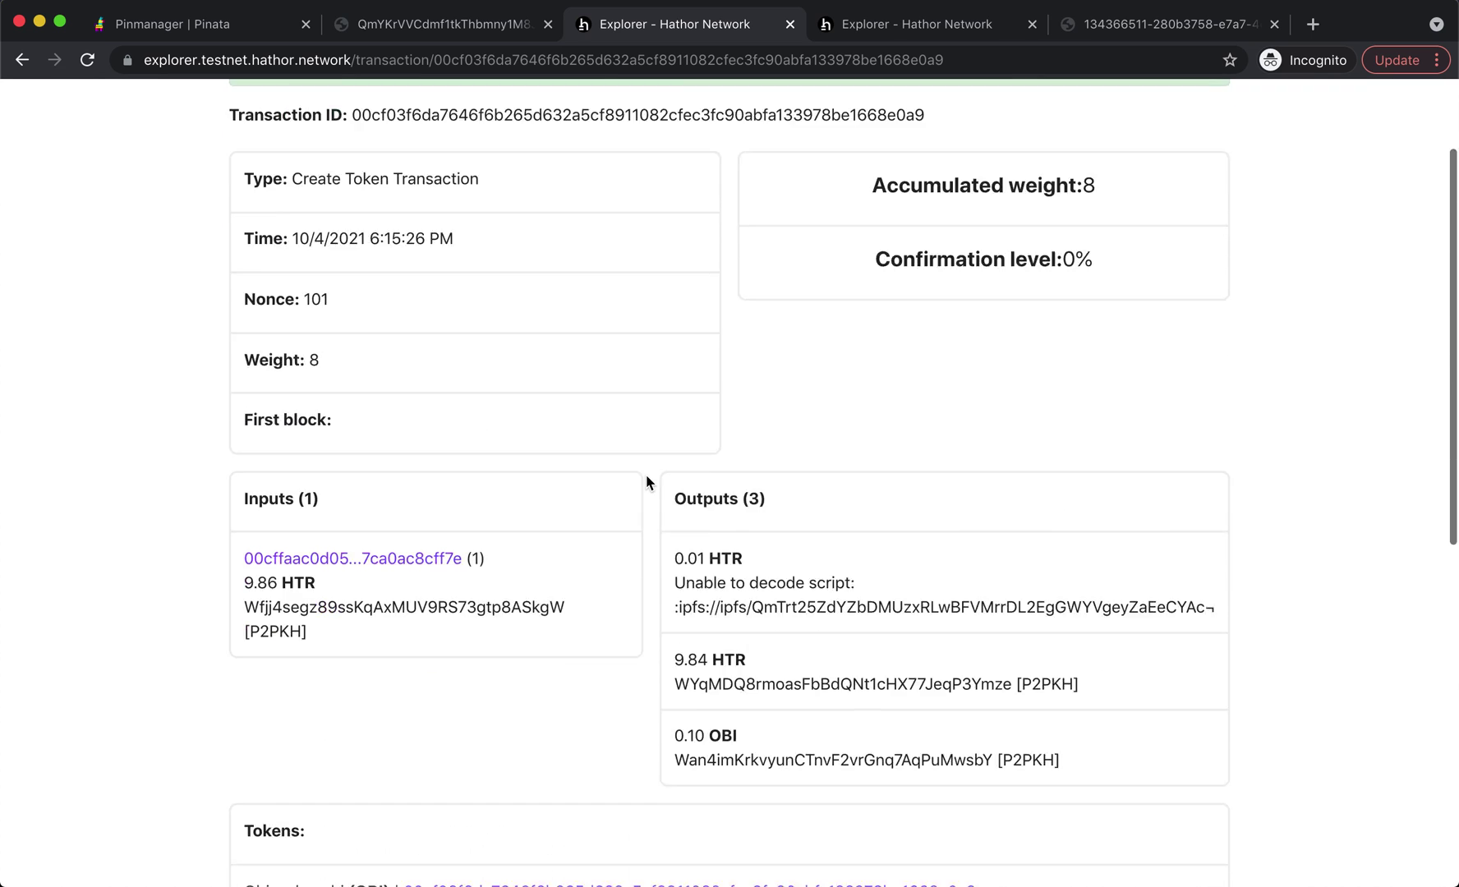
click(625, 623)
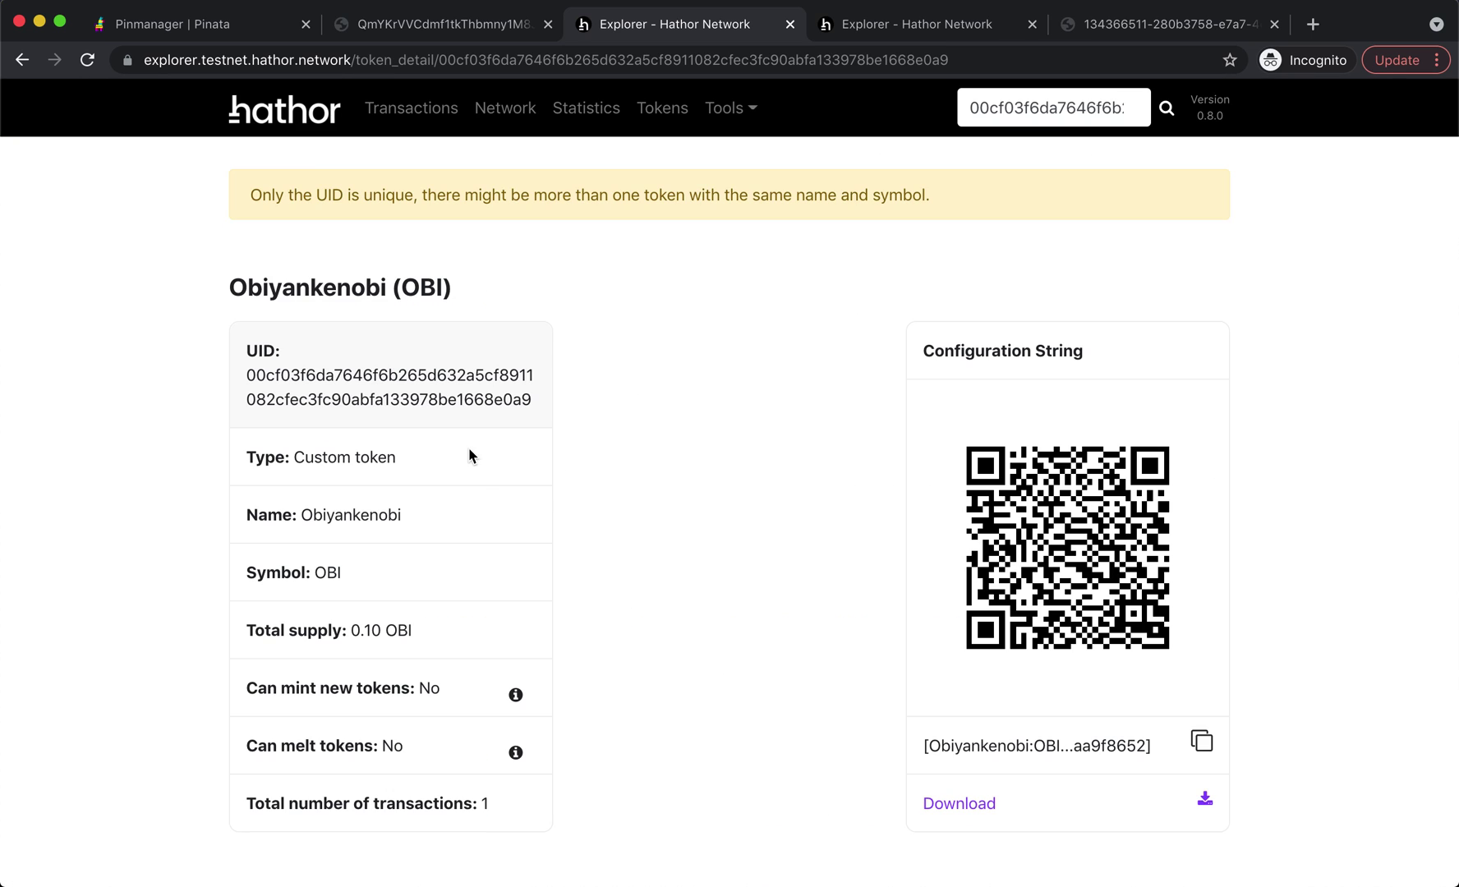
- Scroll the OBI token page, then play the First Official Cathor NFT's preview video
scroll(180, 420, down, 3)
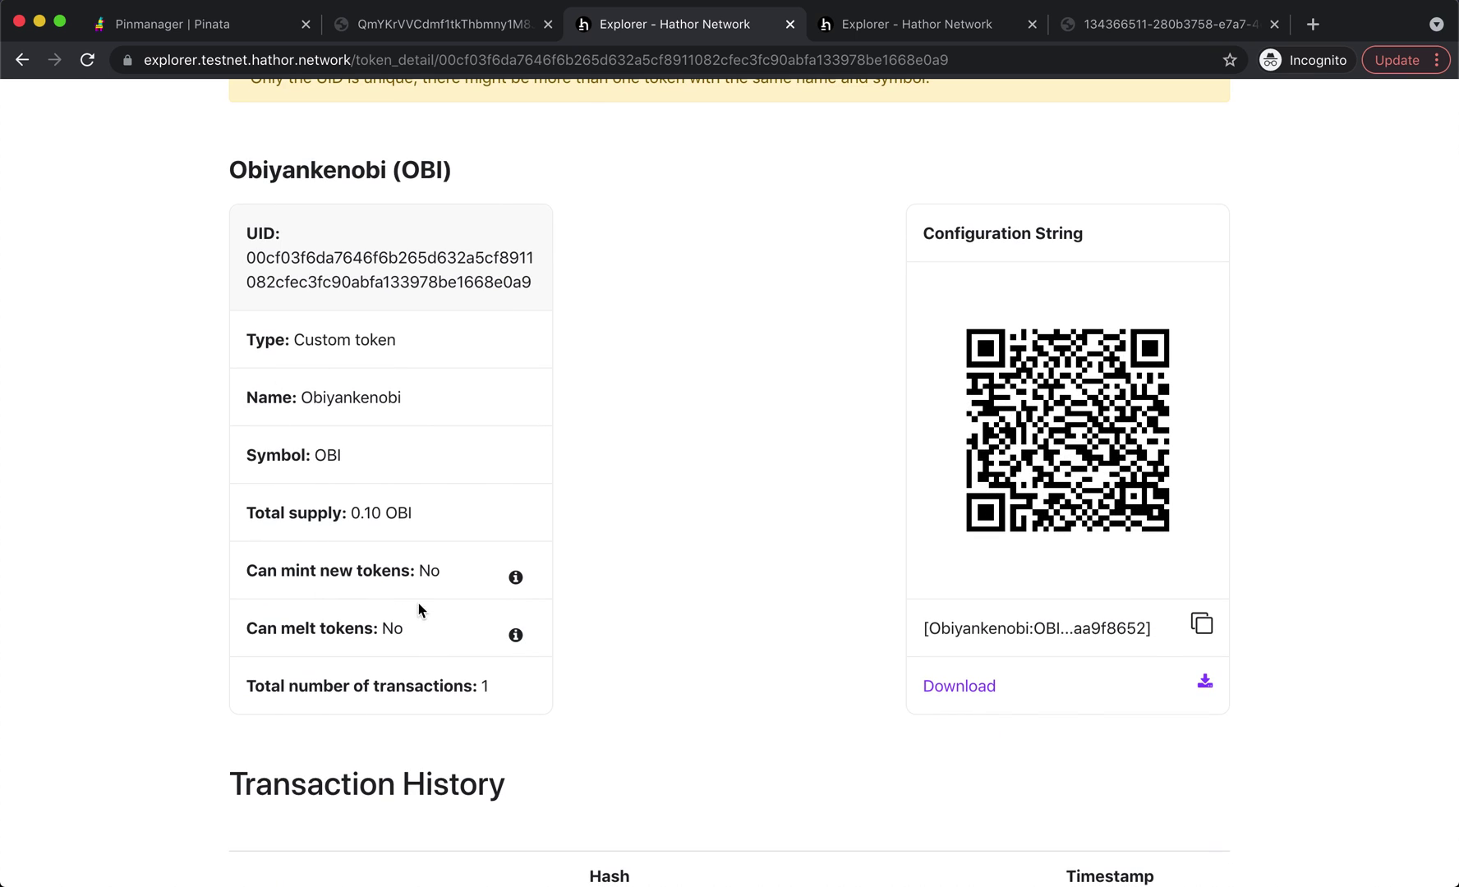
scroll(367, 659, down, 2)
scroll(367, 659, down, 2)
scroll(541, 664, up, 5)
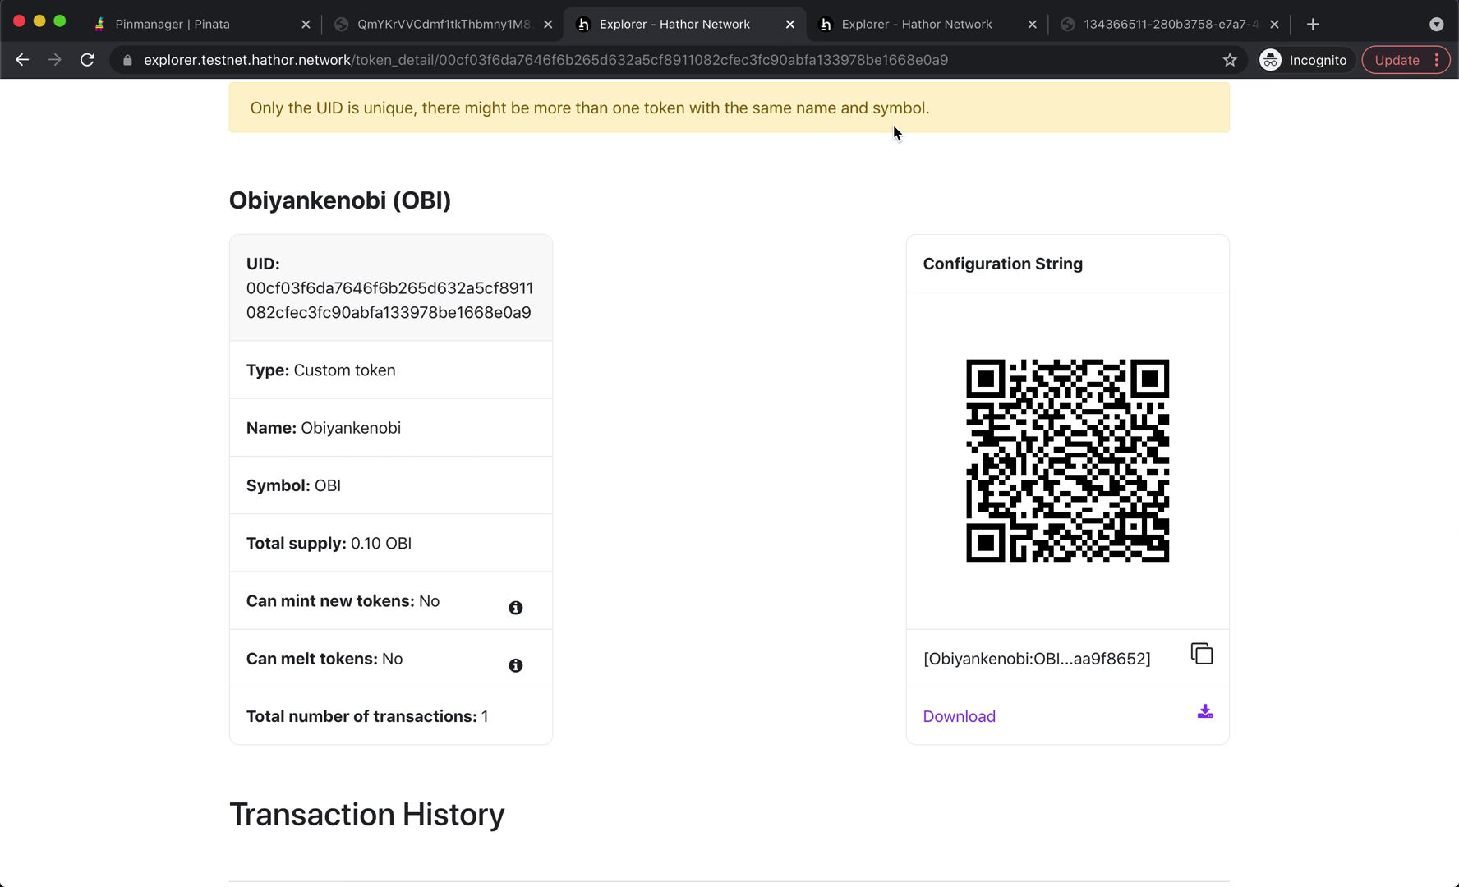
click(900, 33)
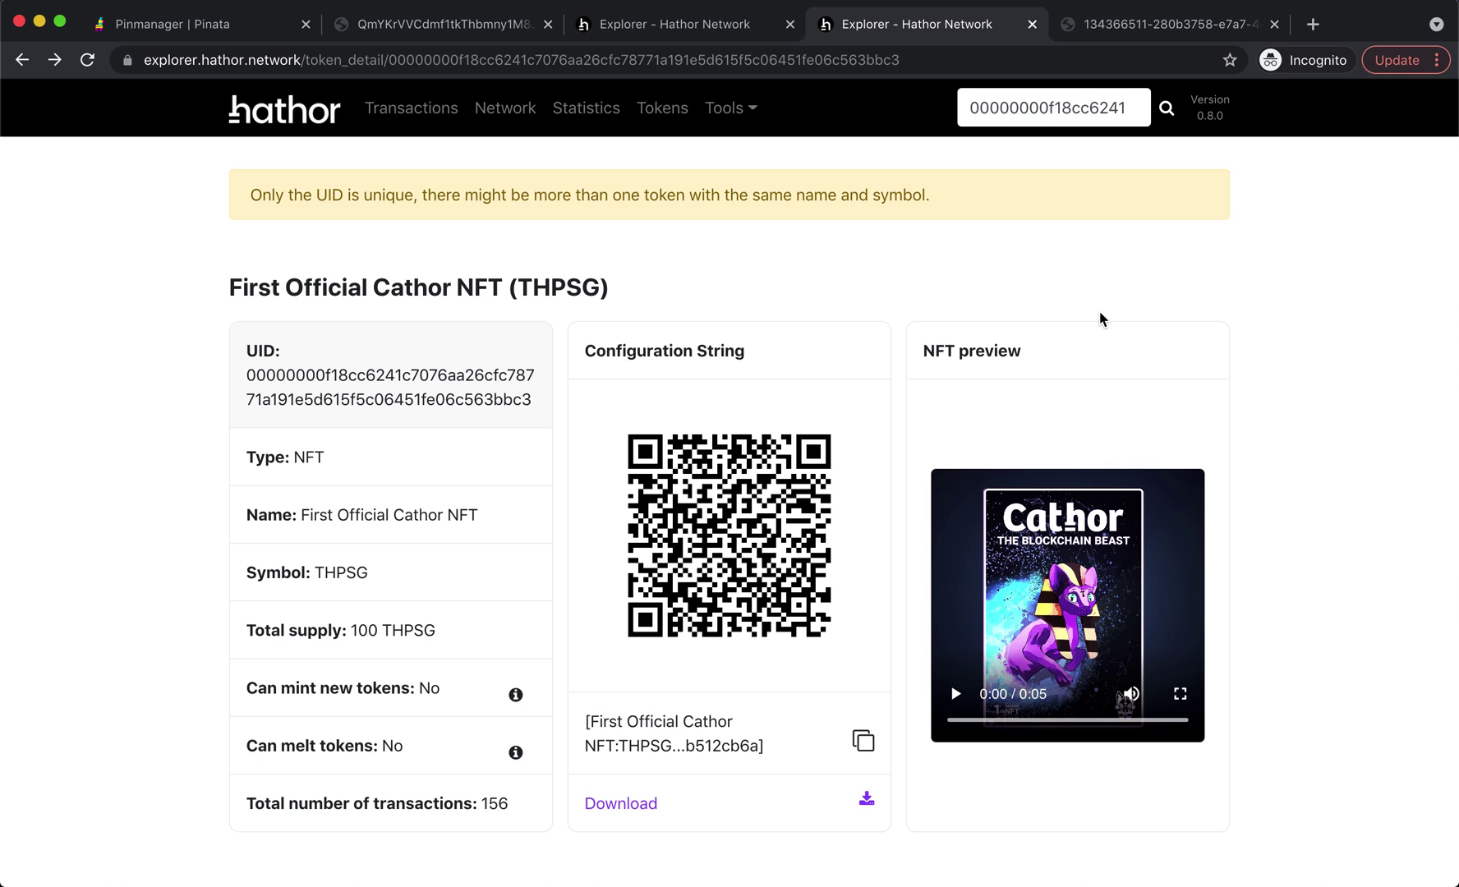
scroll(1318, 483, down, 1)
click(1029, 573)
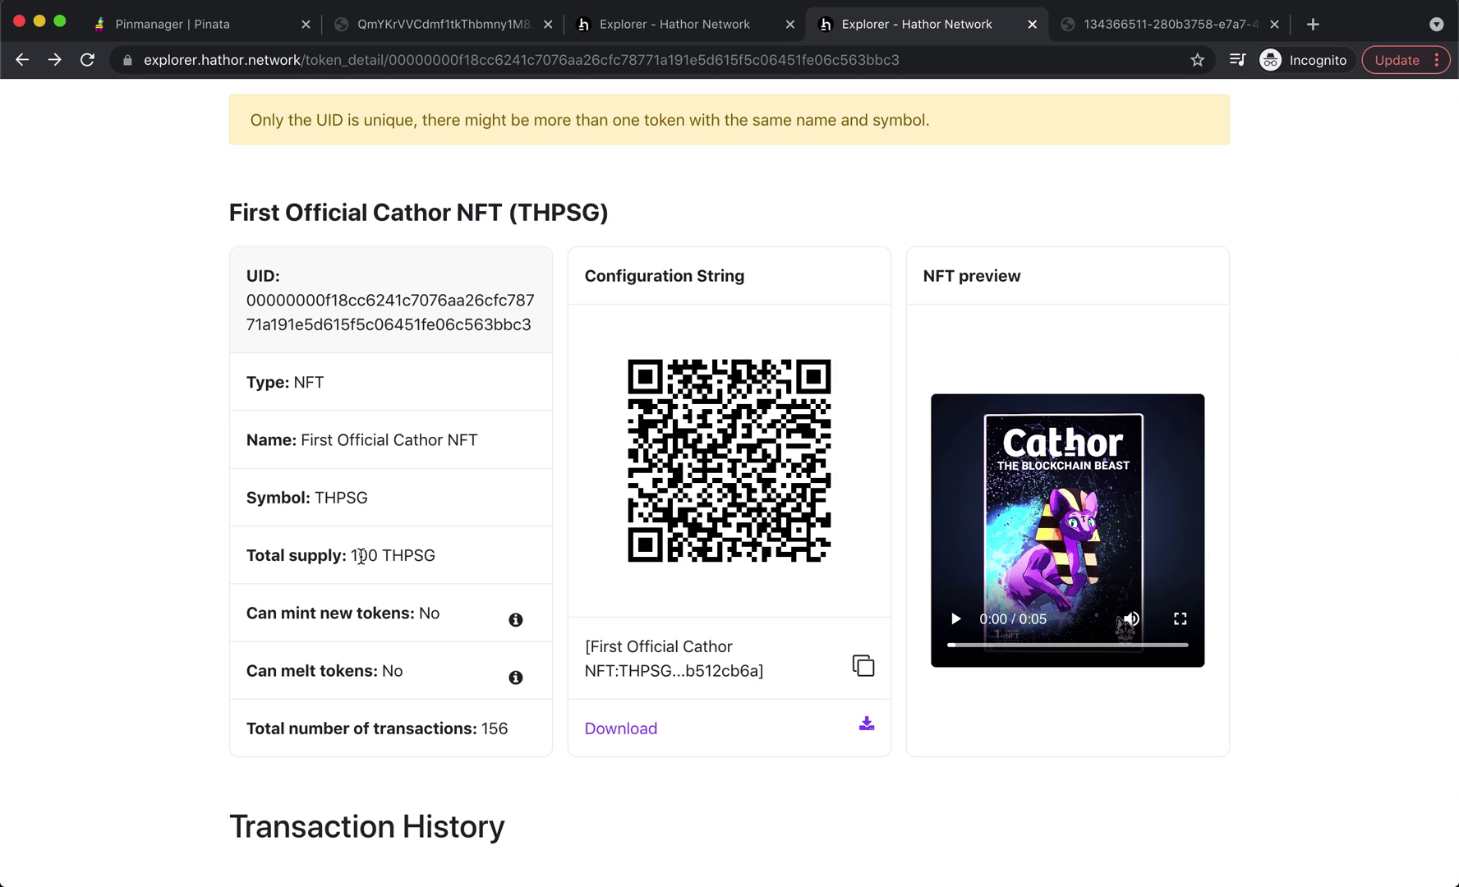
- Highlight the Cathor NFT's total supply of 100 for comparison
double_click(361, 556)
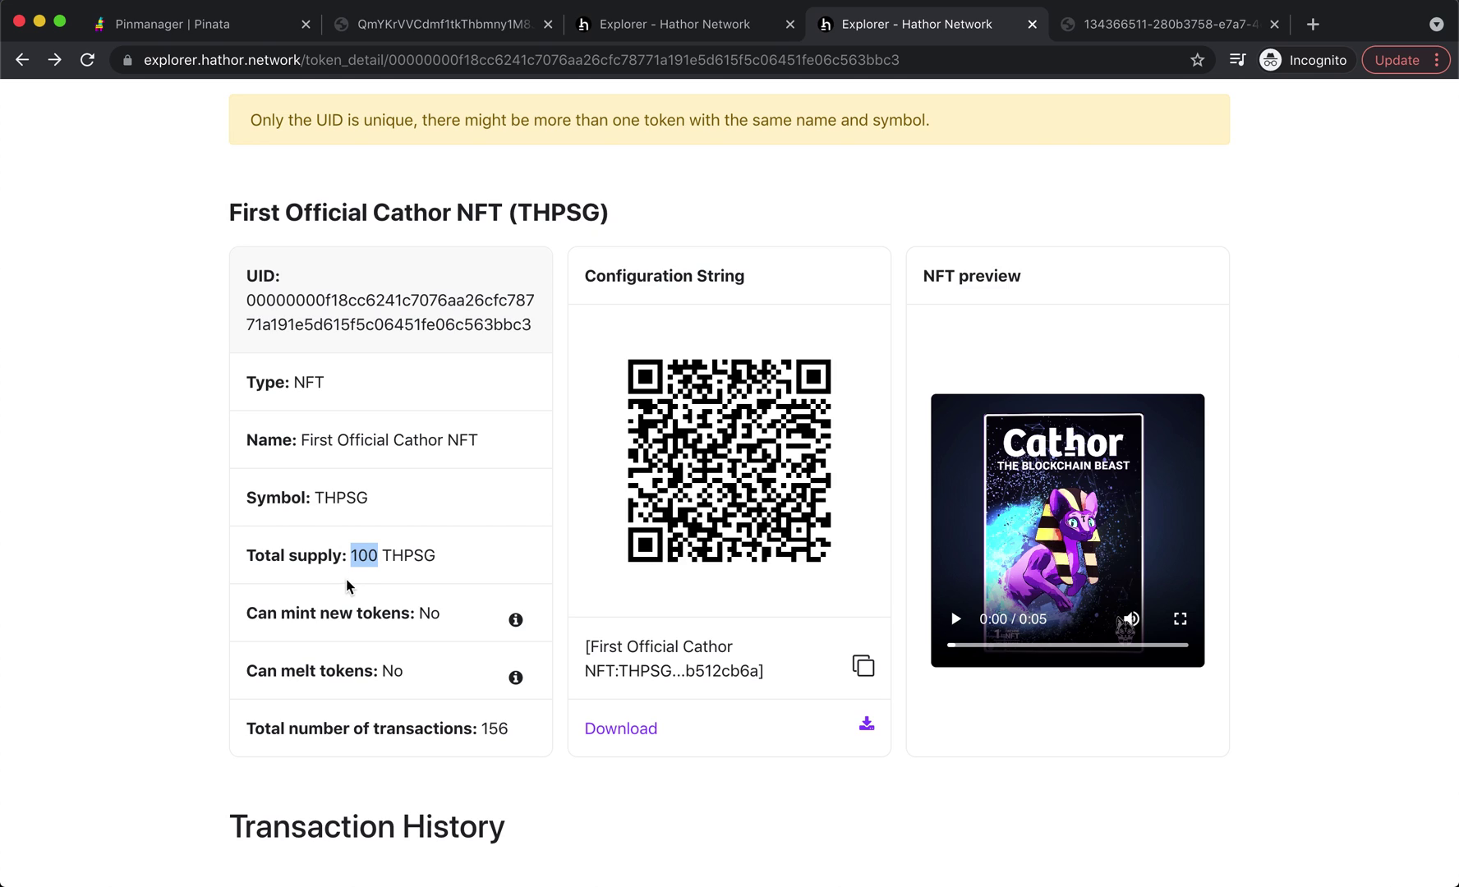
drag(377, 558, 385, 561)
click(386, 561)
key(super+Tab)
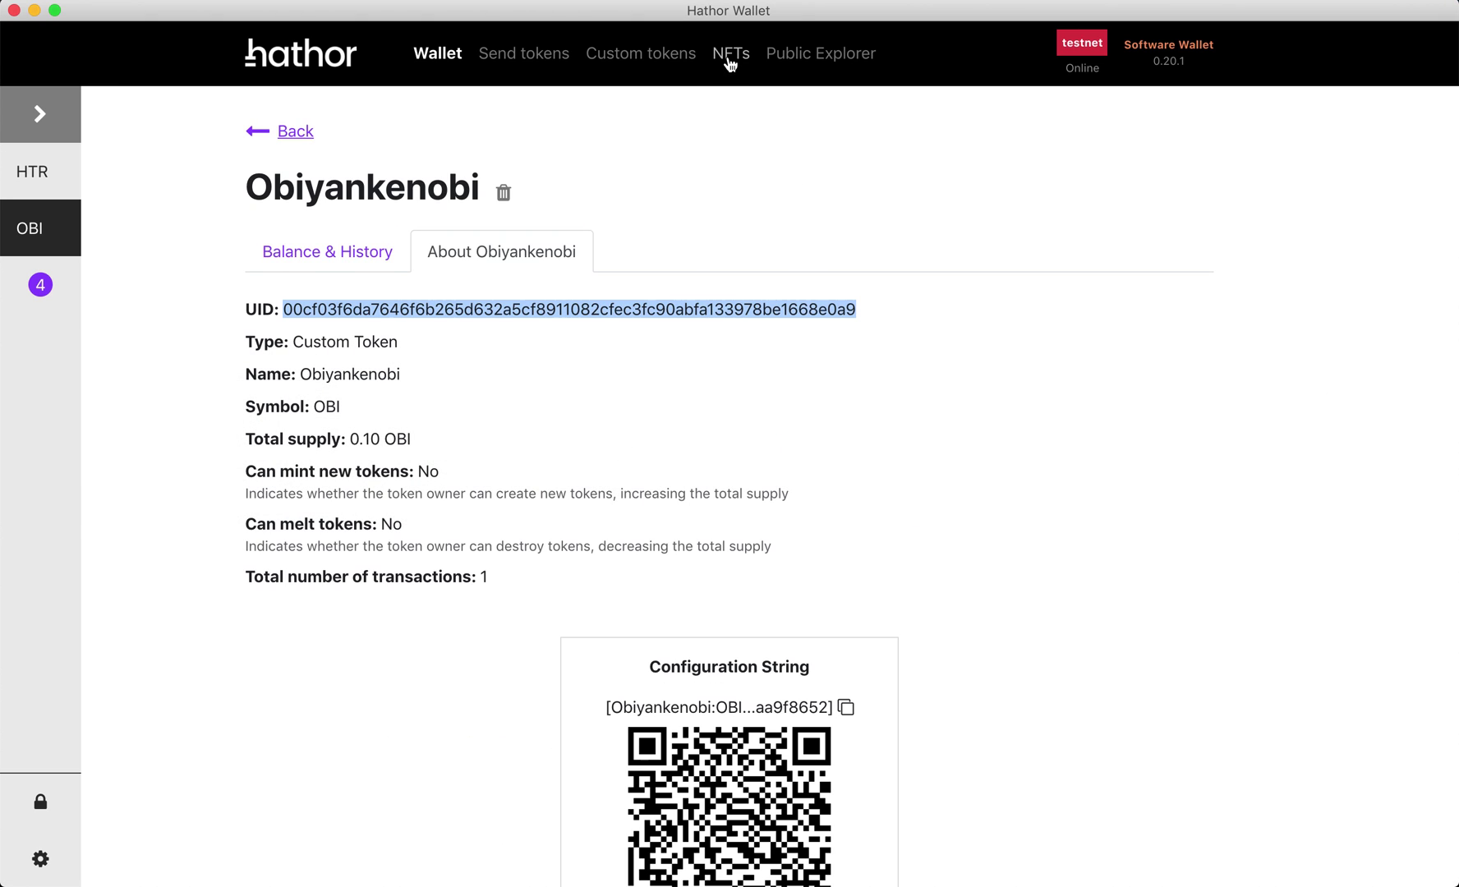
- Open the wallet's NFT List page, which shows no NFTs yet
click(730, 59)
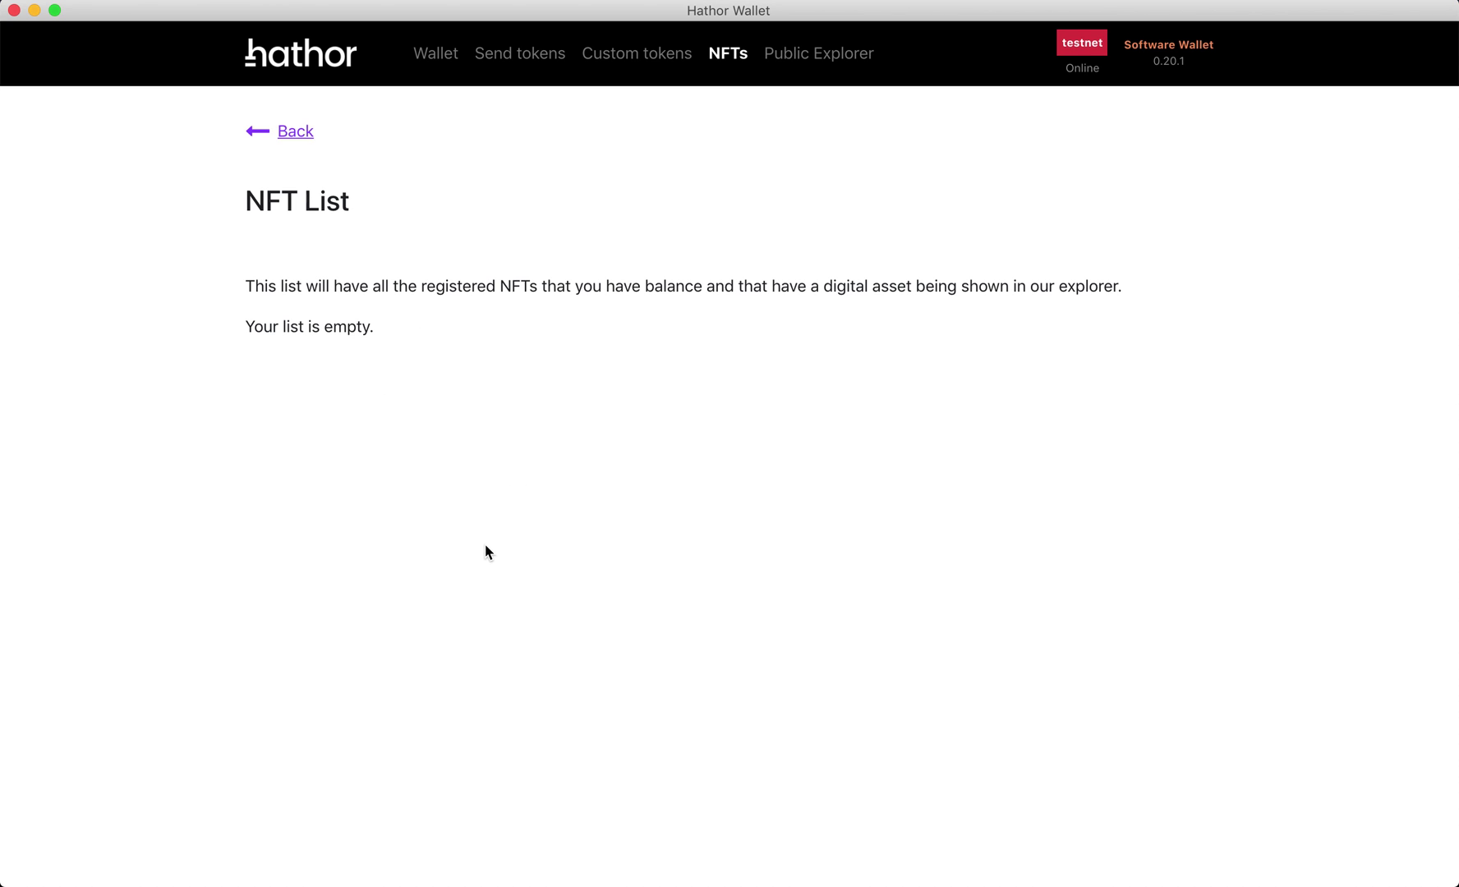
- Show the example NFT List image with WATCoin, AAA and NewCoin cards in Chrome
key(super+Tab)
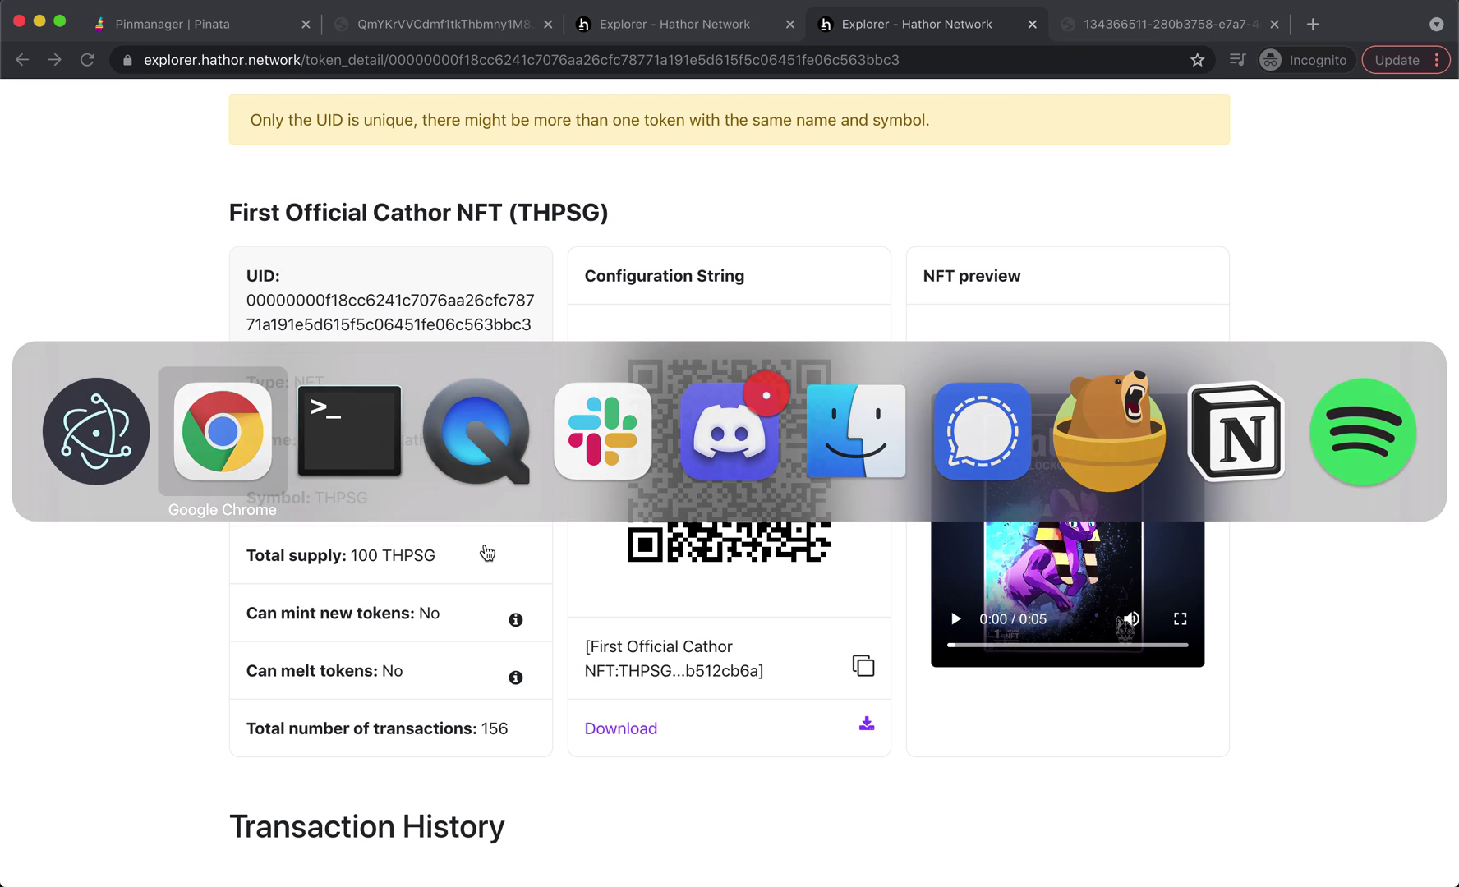
click(1093, 26)
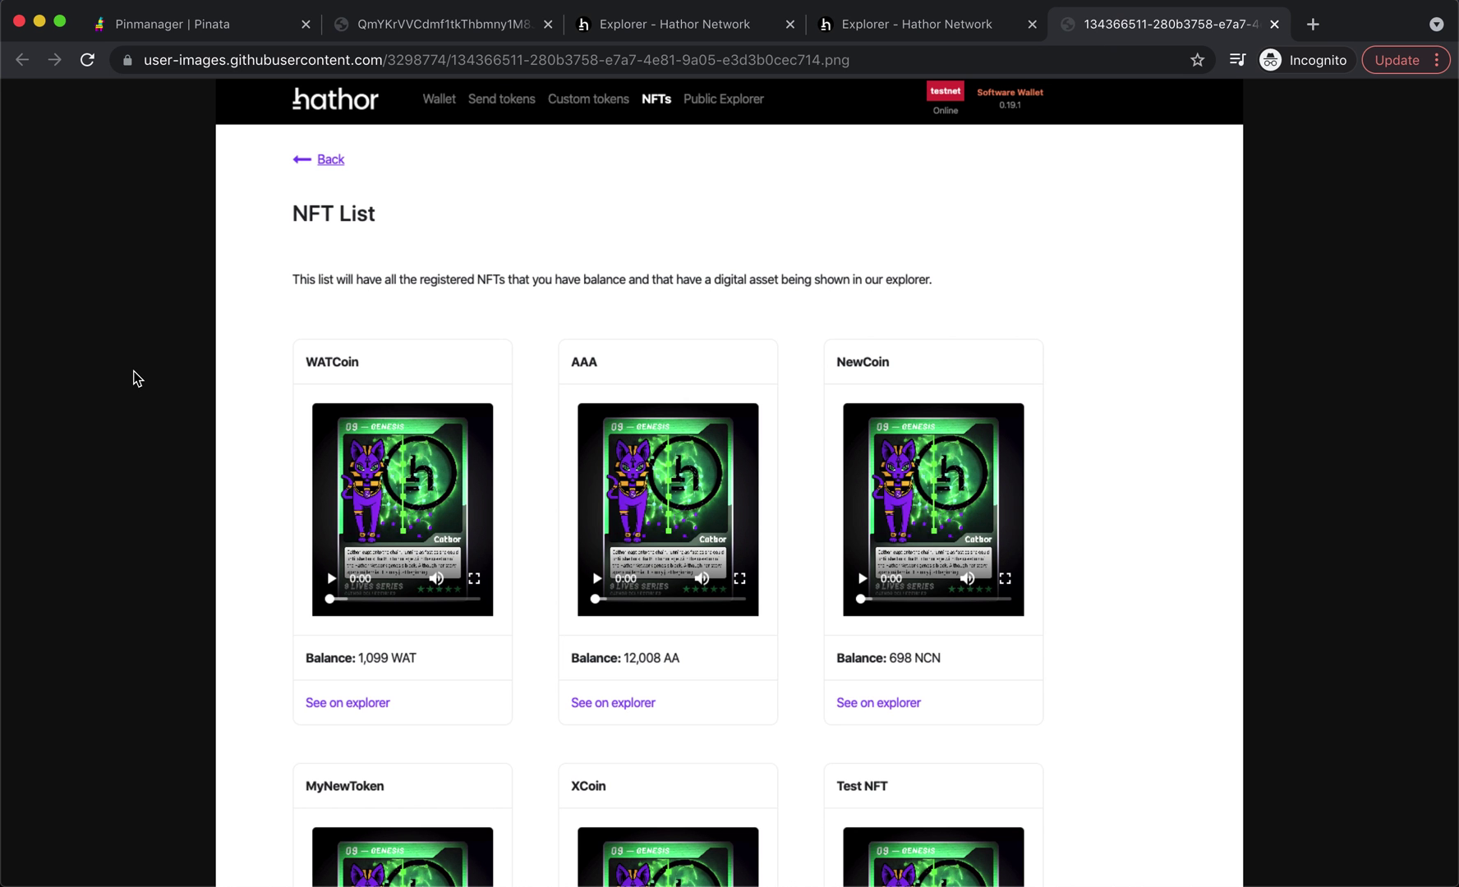